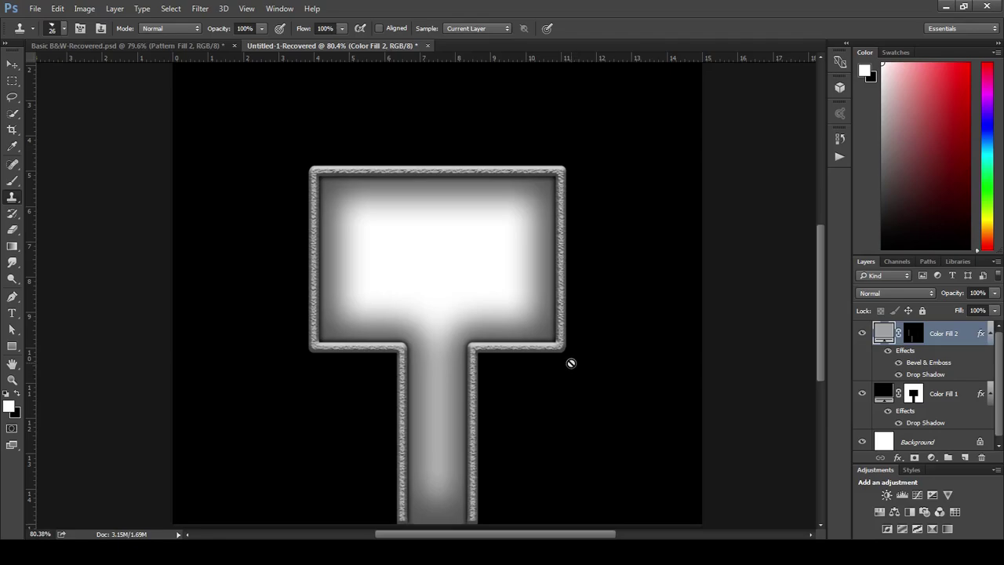
Compare the untextured grey map in Untitled-1-Recovered with the finished tiled map in Basic B&W-Recovered.psd
scroll(573, 364, "down", 2)
scroll(738, 466, "up", 3)
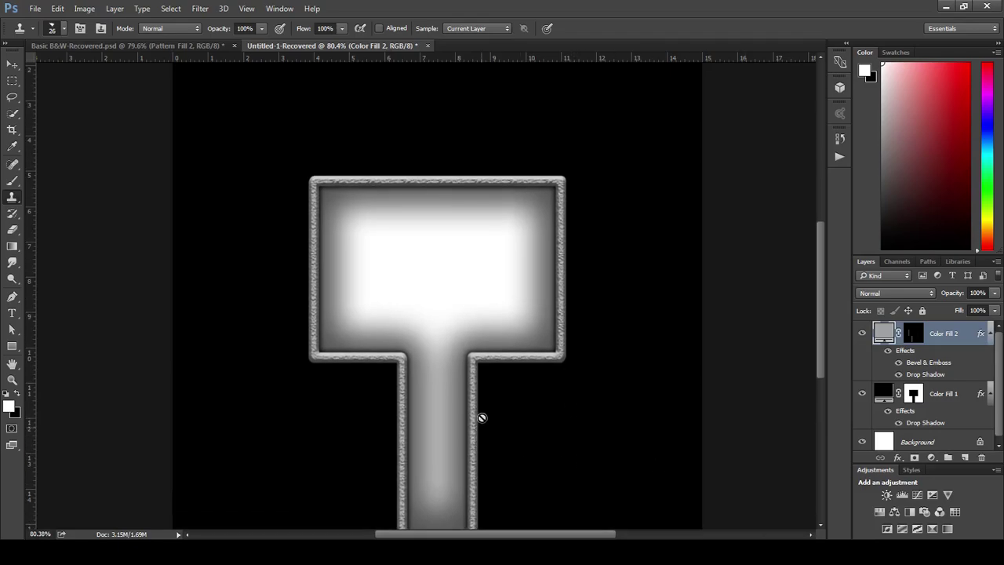
scroll(578, 414, "up", 1)
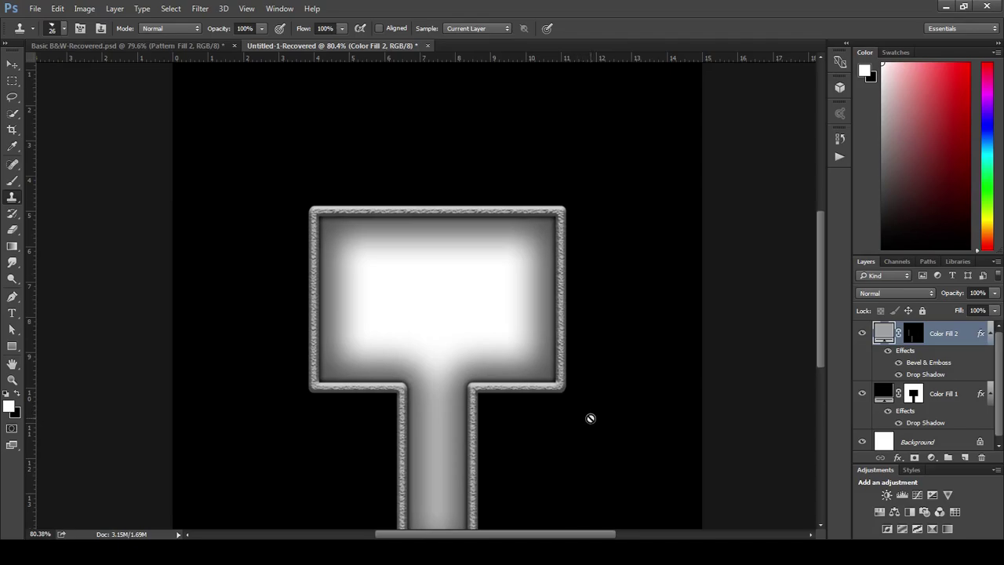
scroll(589, 415, "down", 3)
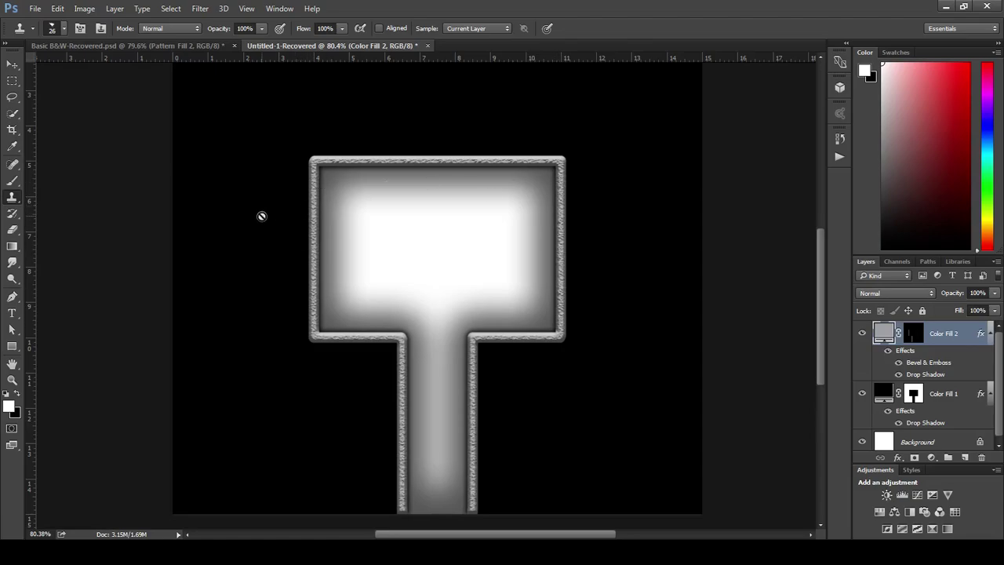
left_click(137, 44)
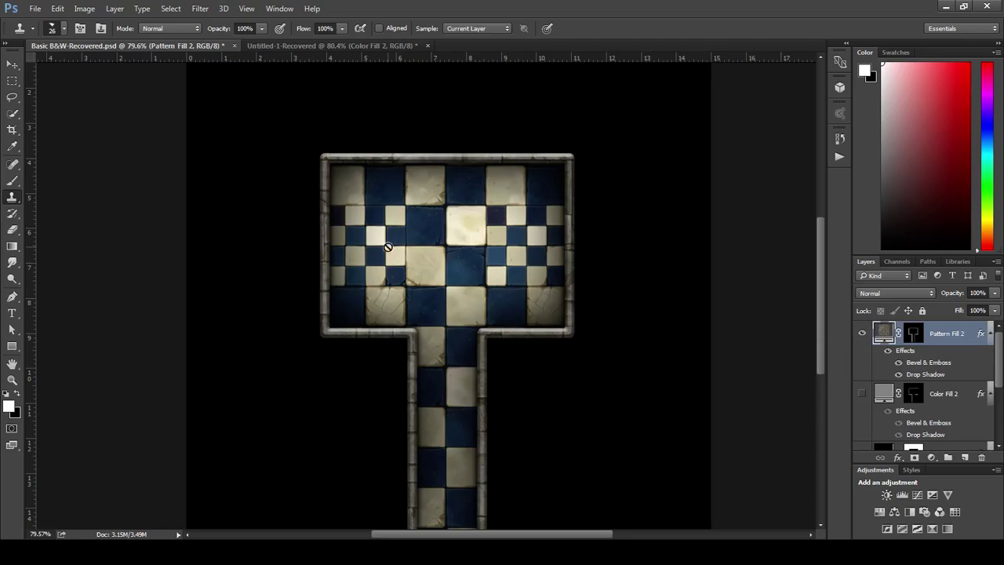
left_click(291, 44)
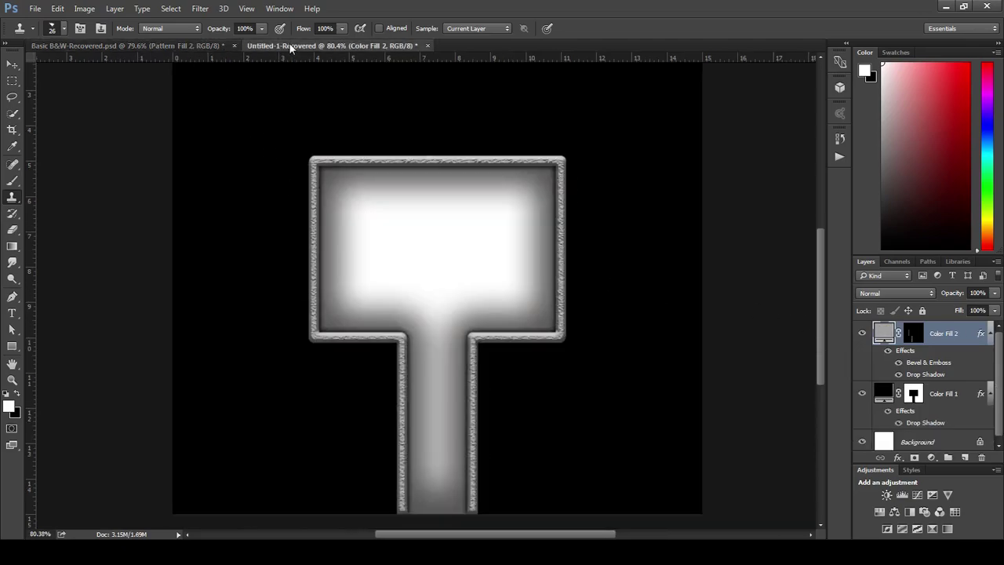
left_click(156, 46)
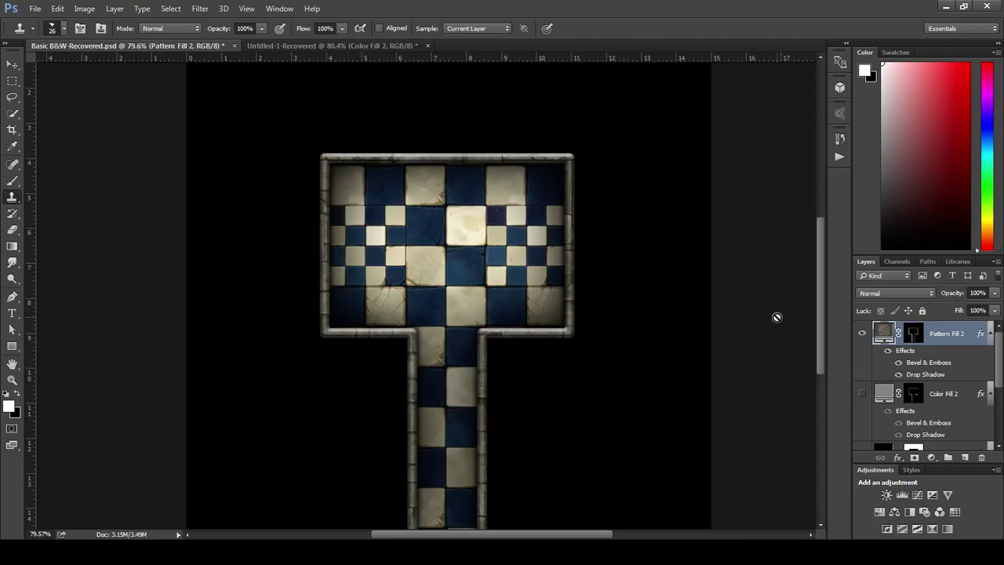
mouse_move(826, 325)
left_mouse_down()
mouse_move(815, 303)
mouse_move(821, 334)
mouse_move(808, 328)
mouse_move(823, 328)
left_mouse_up()
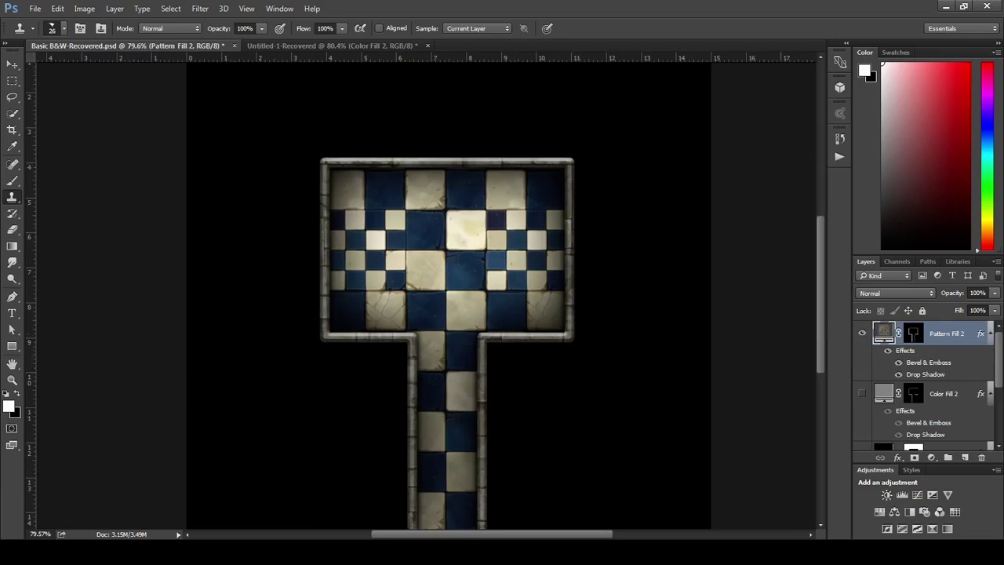
Switch to Chrome and open the first grey stone-brick image result for the "dungeon textures" search
left_click(118, 553)
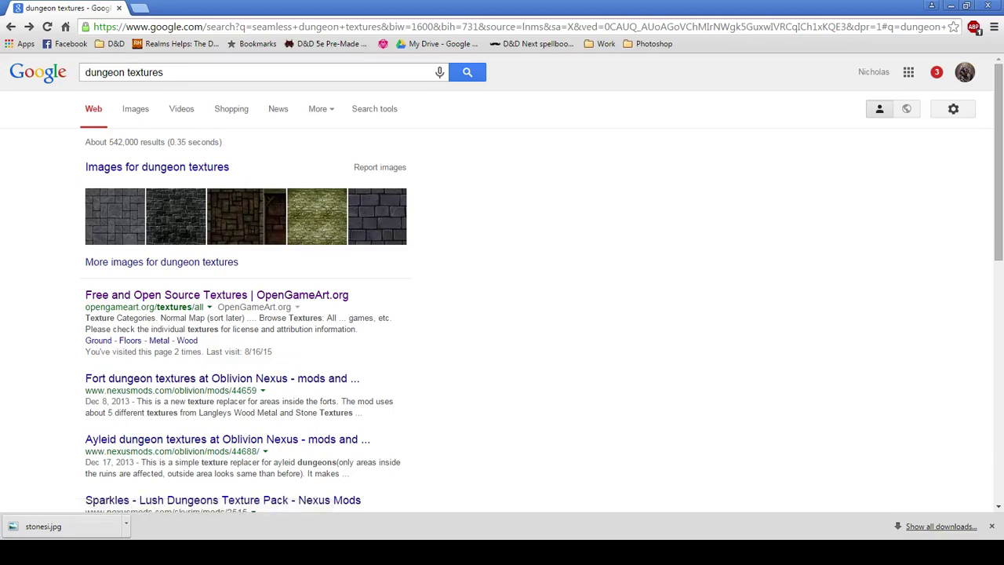
left_click(189, 72)
left_click_drag(188, 72, 83, 73)
left_click(533, 157)
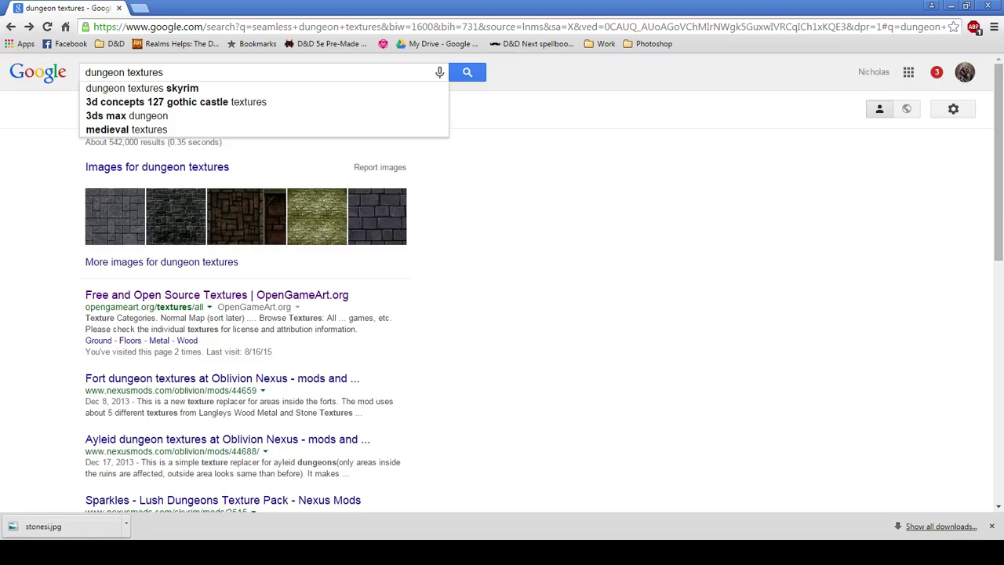
left_click(115, 217)
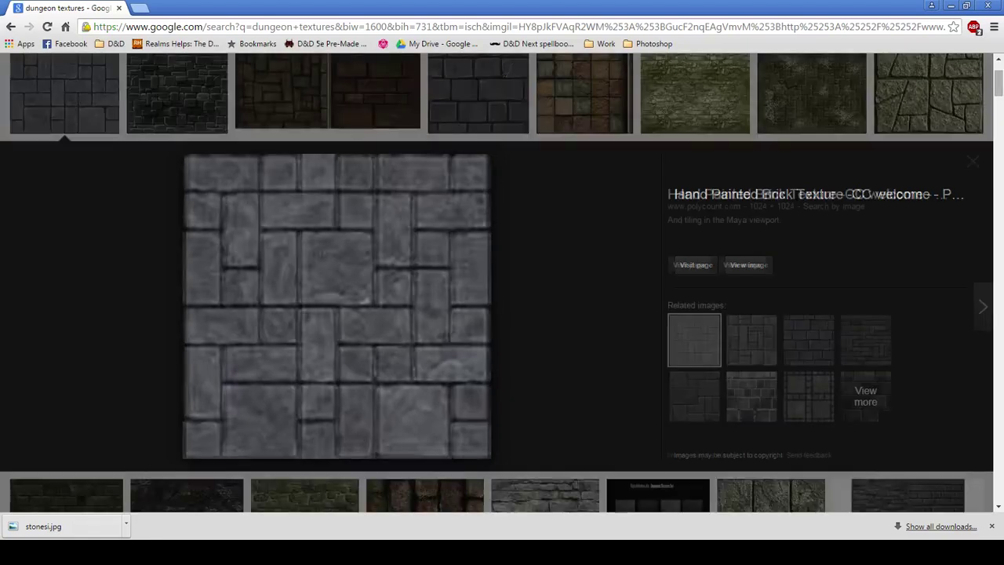
Browse the dungeon texture images and open the preview of the blue and cream checkered "Dungeons and Flagons (Texture)" tile
scroll(335, 306, "up", 2)
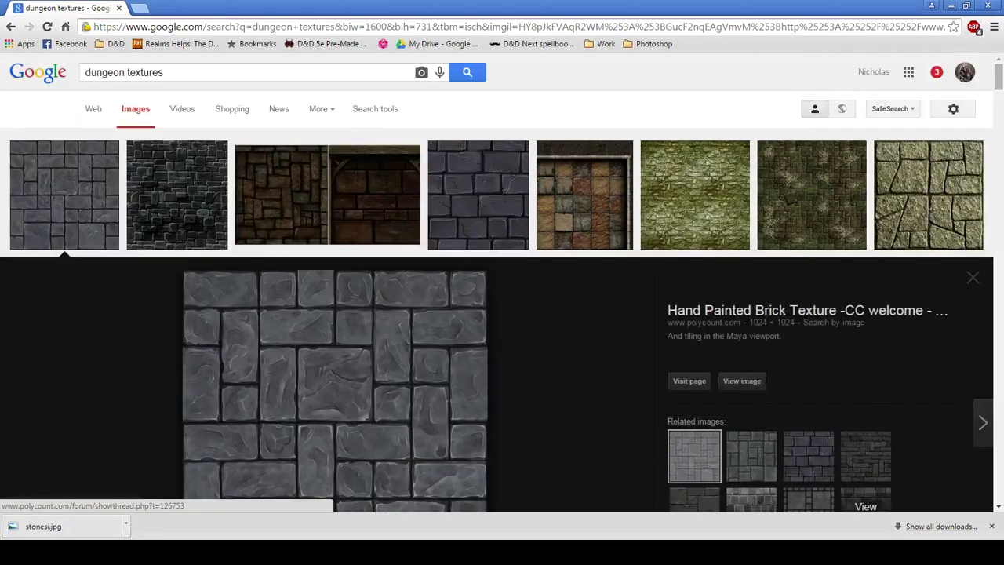
scroll(335, 306, "down", 4)
scroll(502, 282, "down", 20)
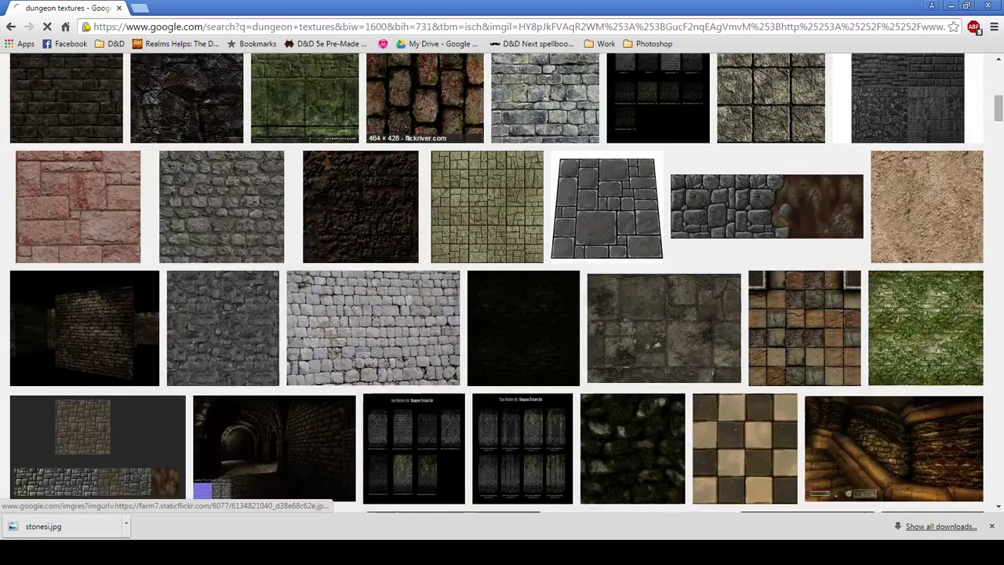
scroll(667, 314, "down", 8)
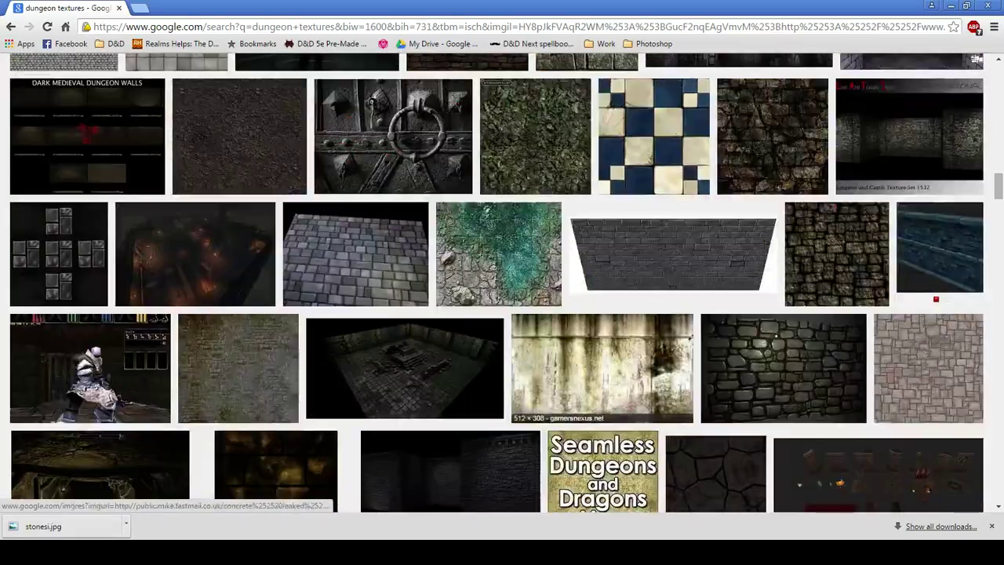
scroll(667, 321, "up", 3)
left_click(668, 317)
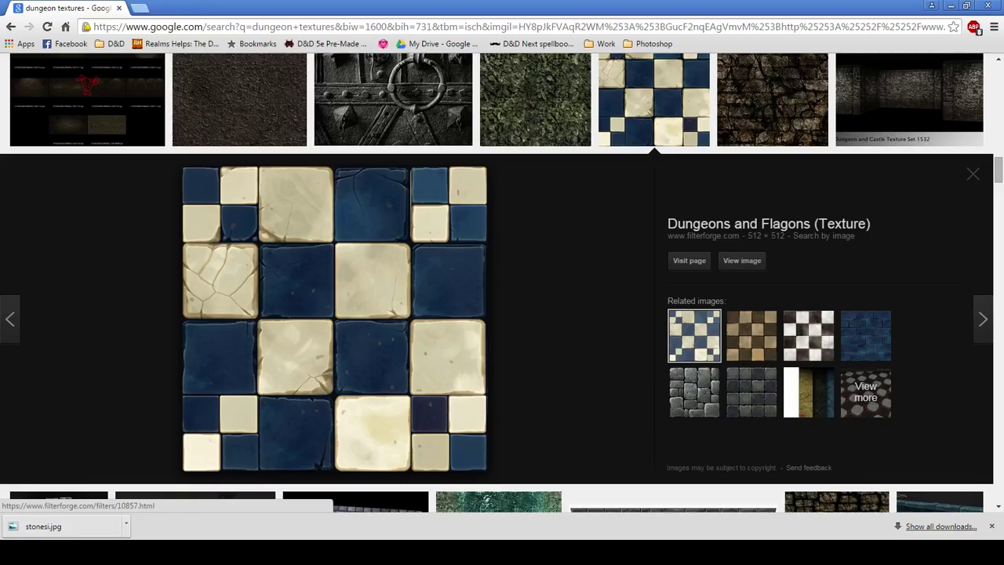
scroll(502, 283, "up", 4)
scroll(502, 283, "down", 6)
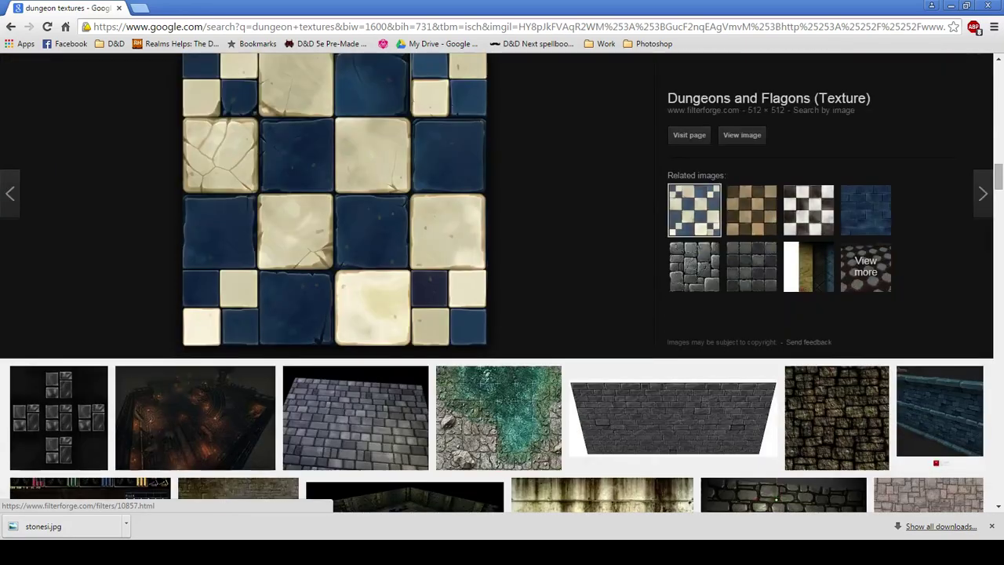
scroll(502, 283, "up", 2)
right_click(306, 313)
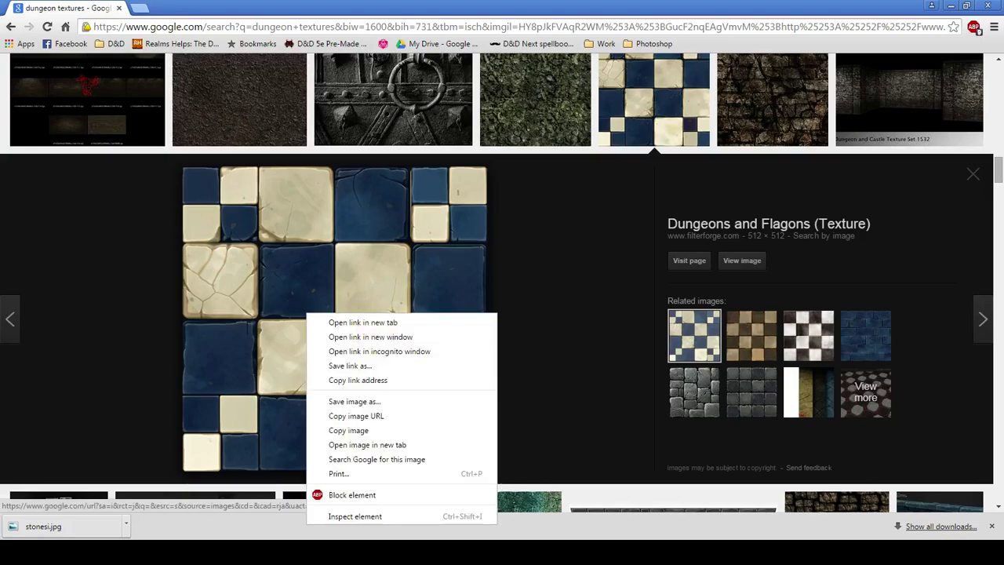
left_click(355, 401)
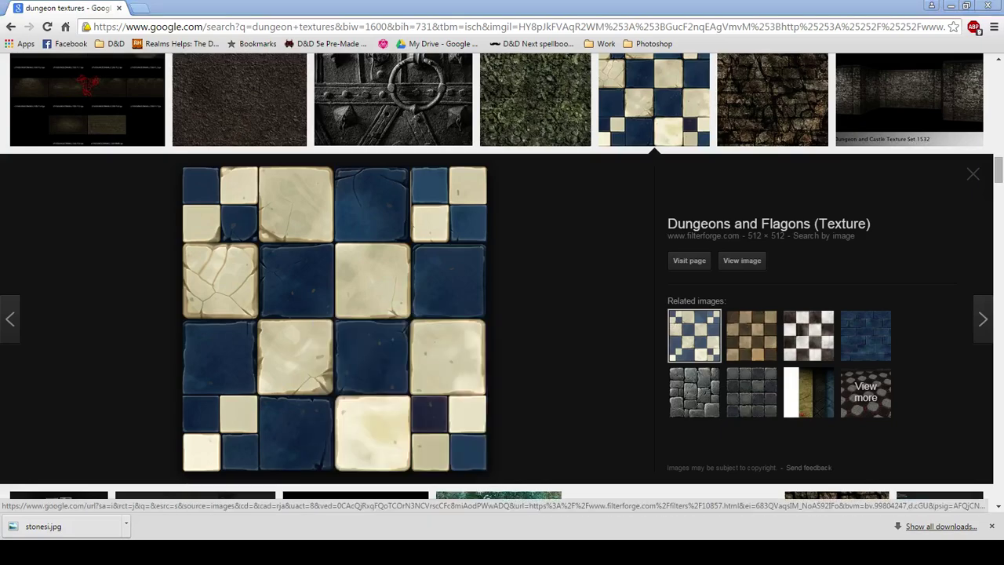
mouse_move(306, 62)
left_mouse_down()
mouse_move(328, 54)
mouse_move(305, 66)
left_mouse_up()
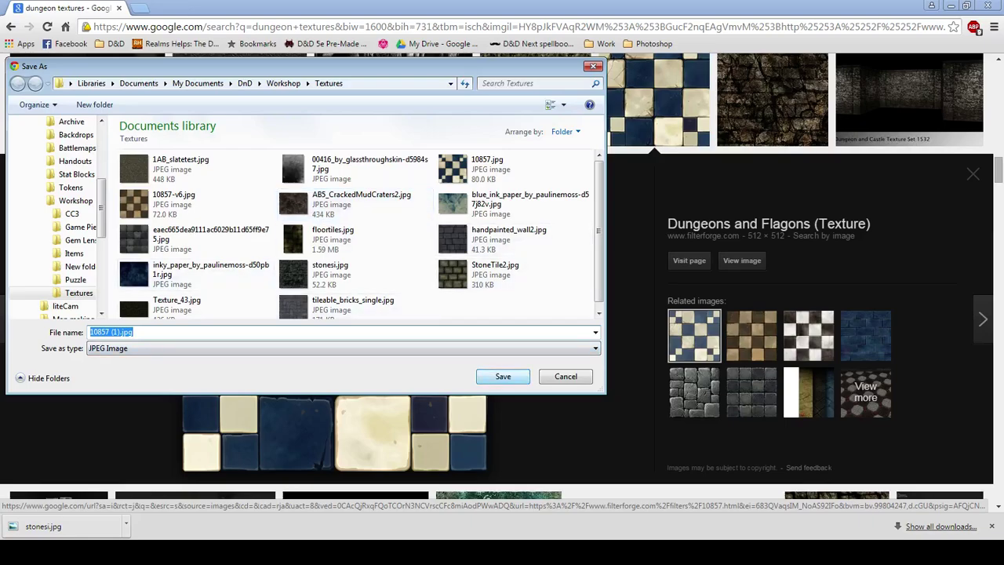
left_click(502, 169)
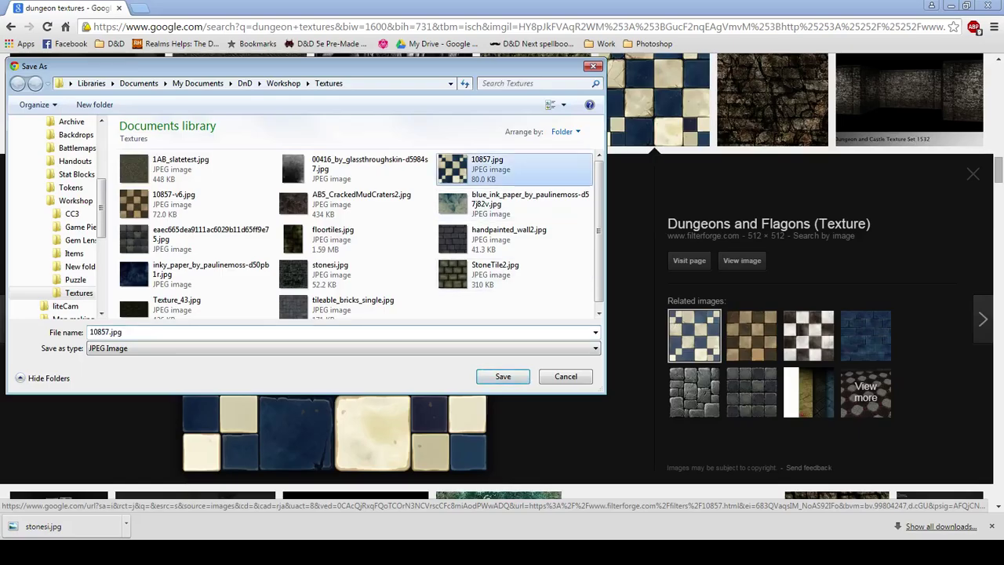
left_click(566, 377)
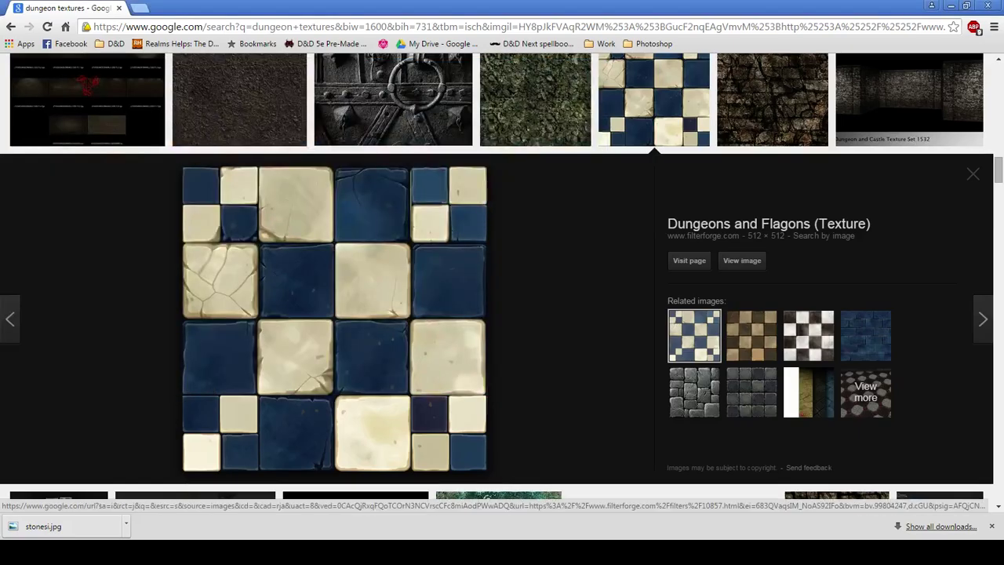
scroll(565, 371, "up", 6)
scroll(502, 282, "up", 15)
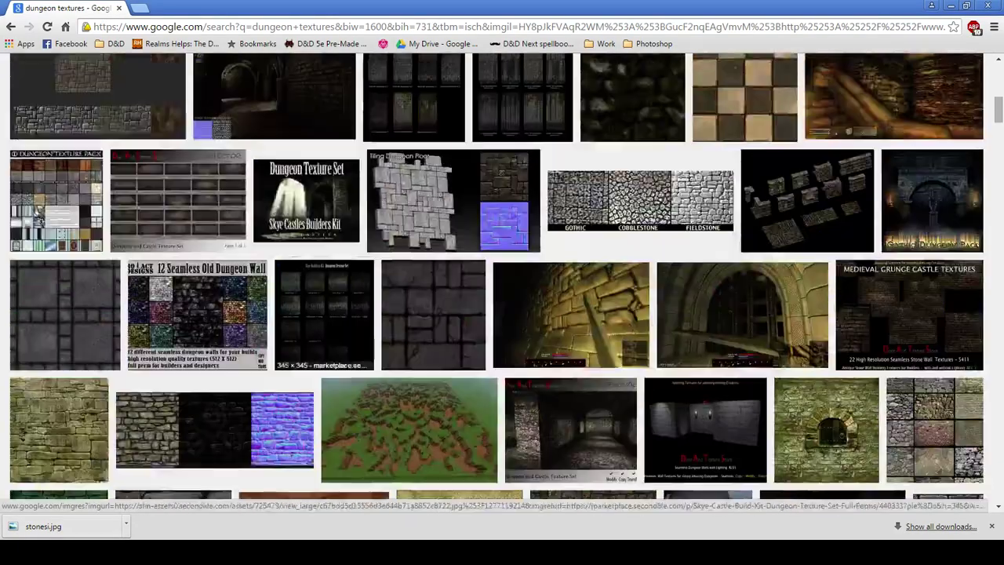
scroll(502, 283, "up", 2)
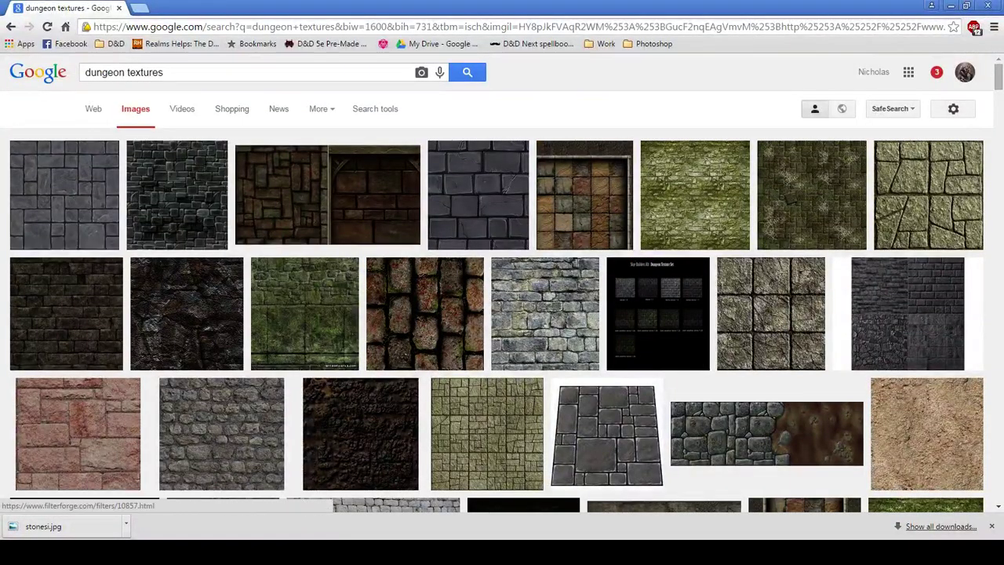
Switch to Photoshop and open 10857.jpg and tileable_bricks_single.jpg together from the Textures folder
key("alt+Tab")
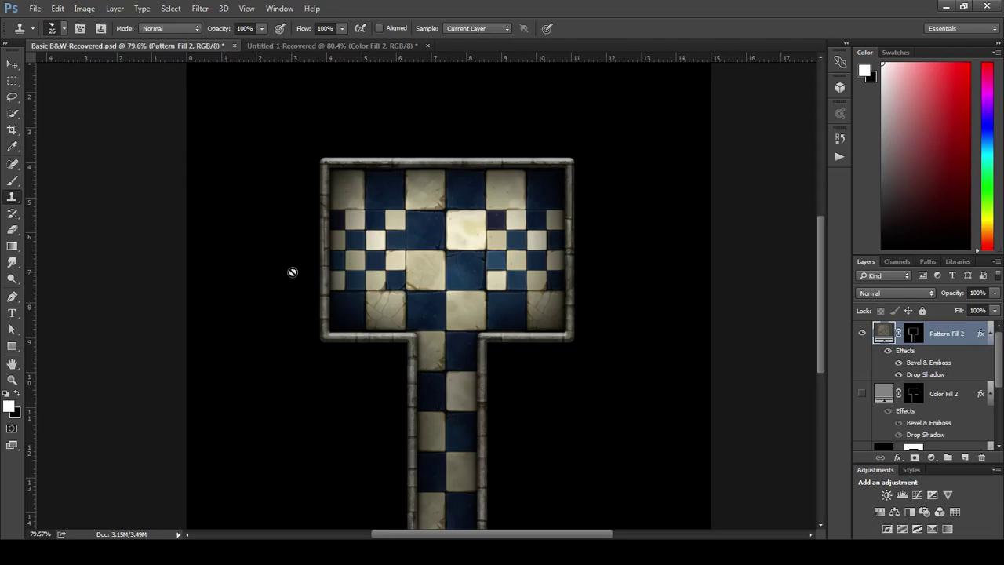
left_click(34, 8)
left_click(41, 30)
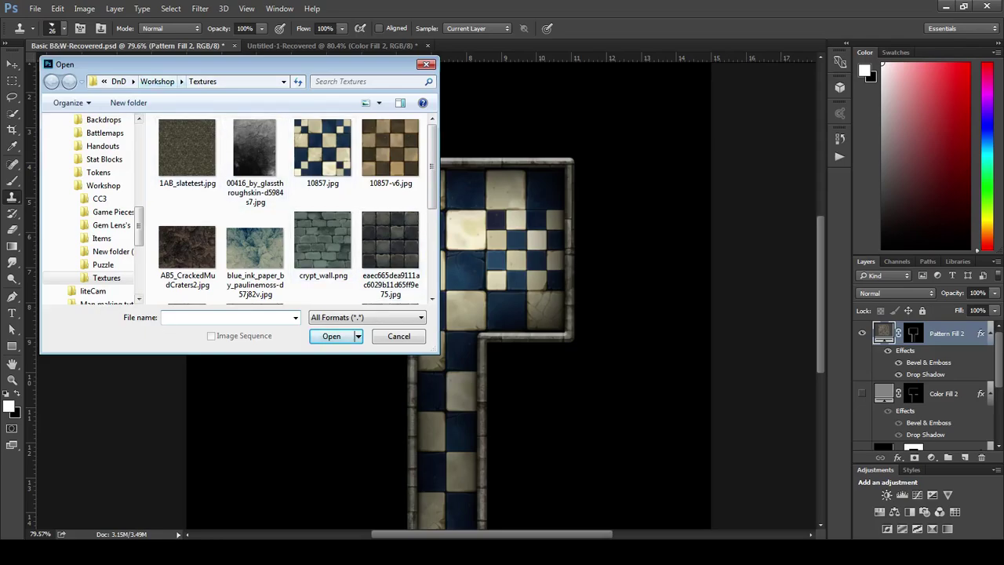
left_click_drag(189, 64, 186, 73)
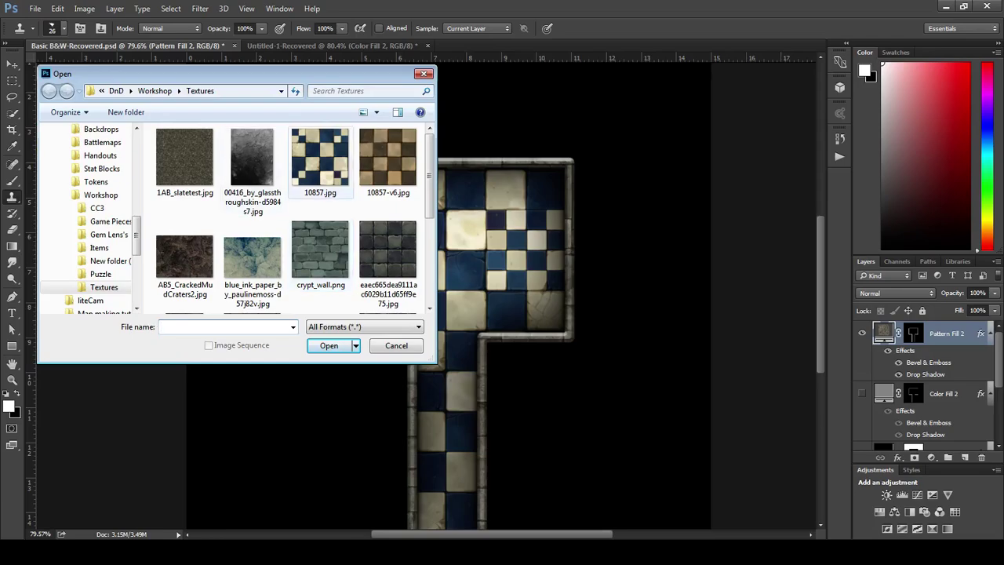
left_click(320, 159)
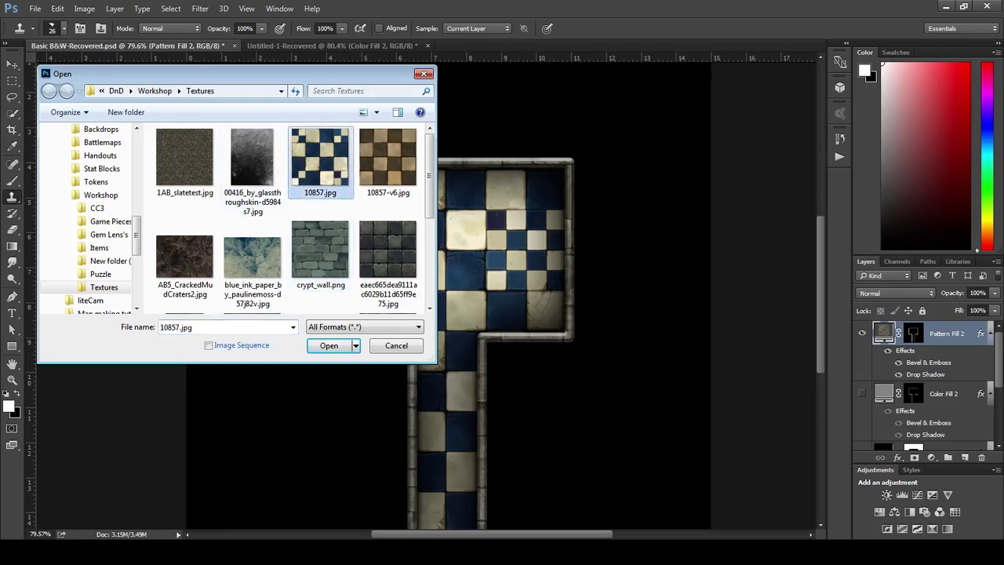
scroll(320, 236, "down", 3)
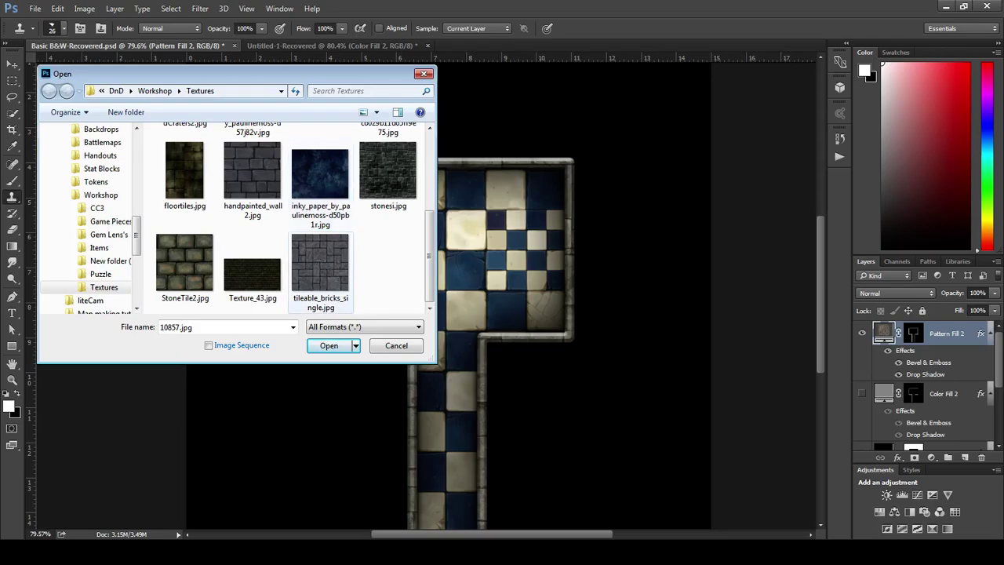
left_click(320, 267, "ctrl")
scroll(290, 219, "up", 3)
scroll(290, 220, "down", 3)
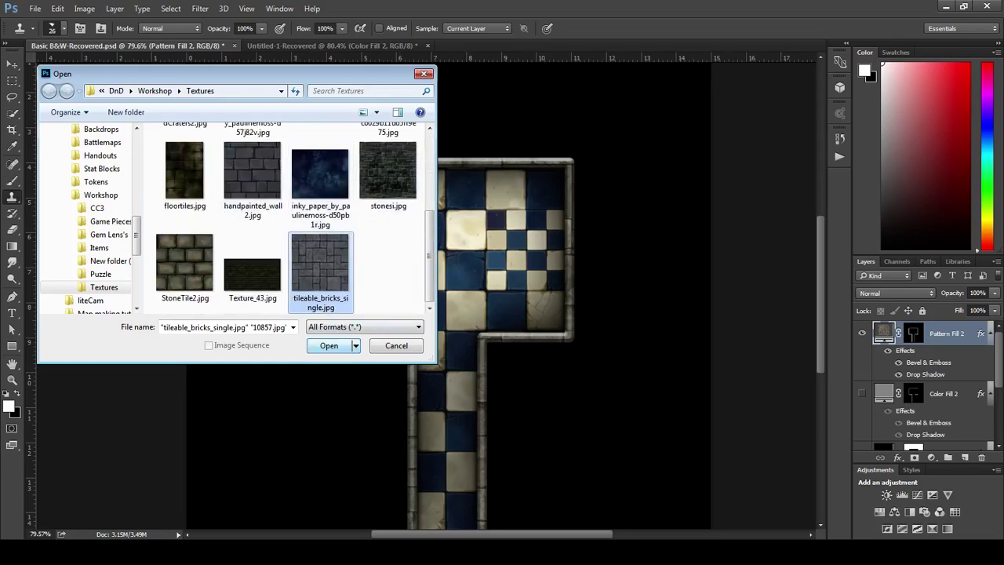
left_click(322, 346)
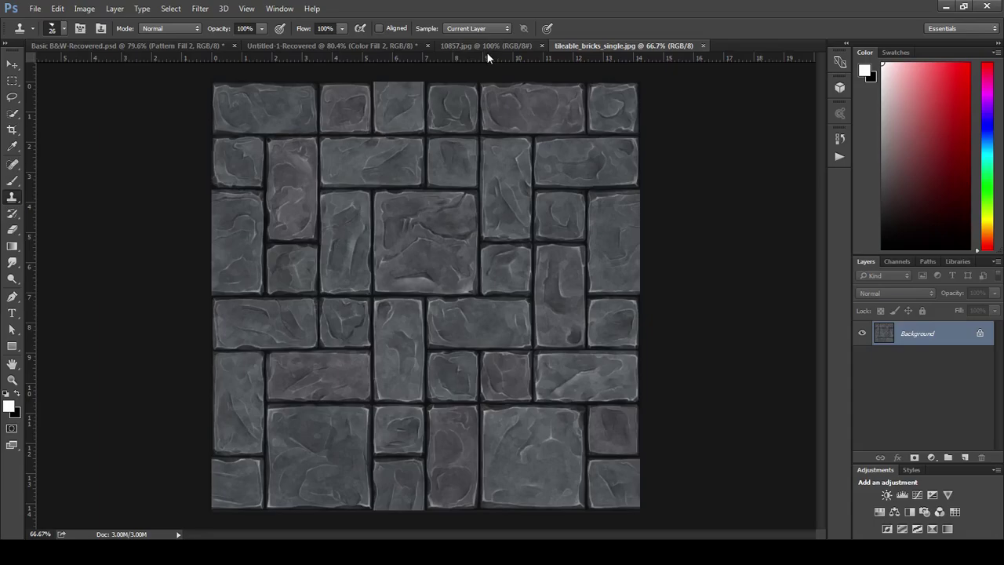
Examine the two opened texture images alongside the finished tiled map and the untextured grey map
left_click(487, 46)
left_click(585, 44)
left_click(478, 48)
left_click(581, 45)
left_click(470, 45)
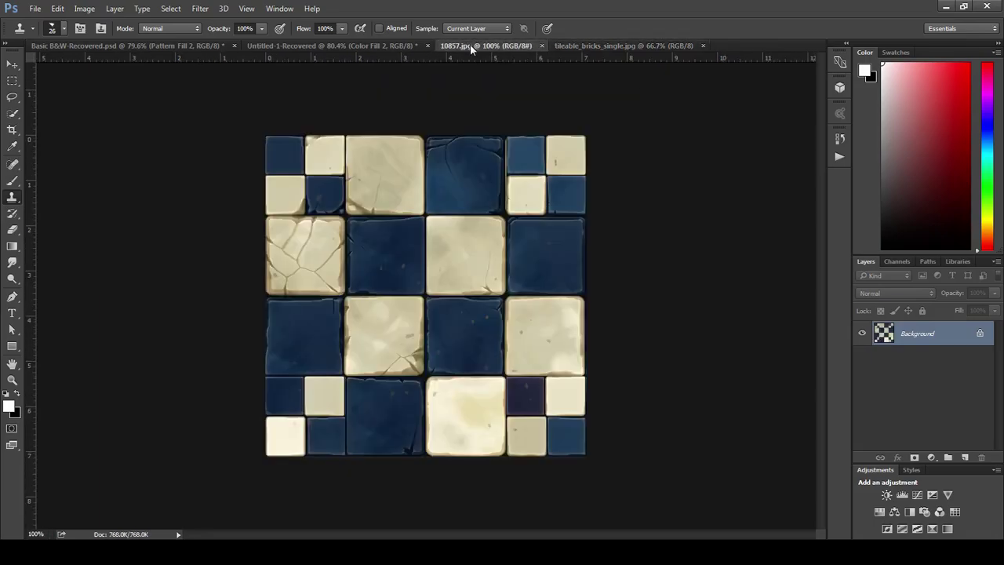
left_click(345, 44)
left_click(138, 45)
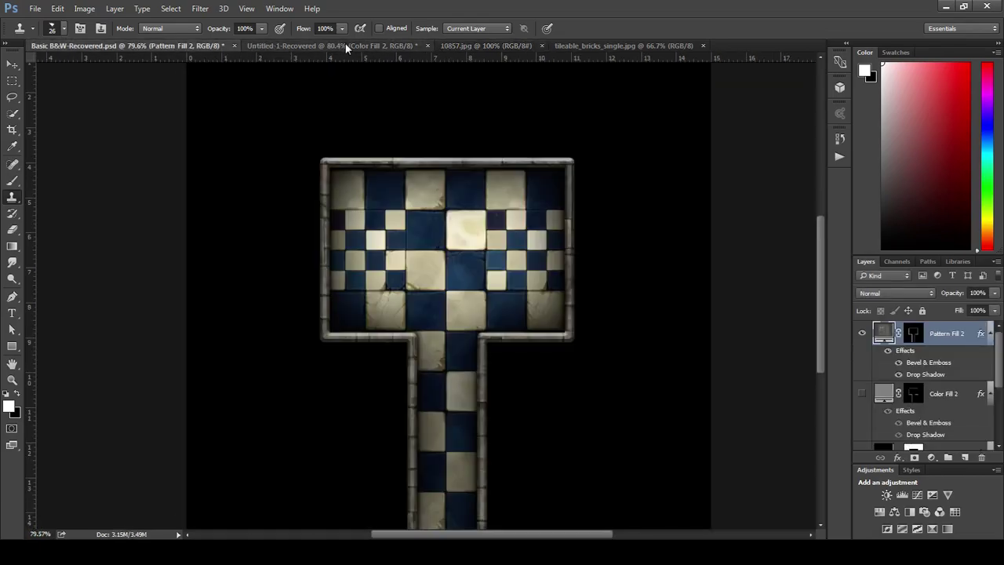
left_click(400, 45)
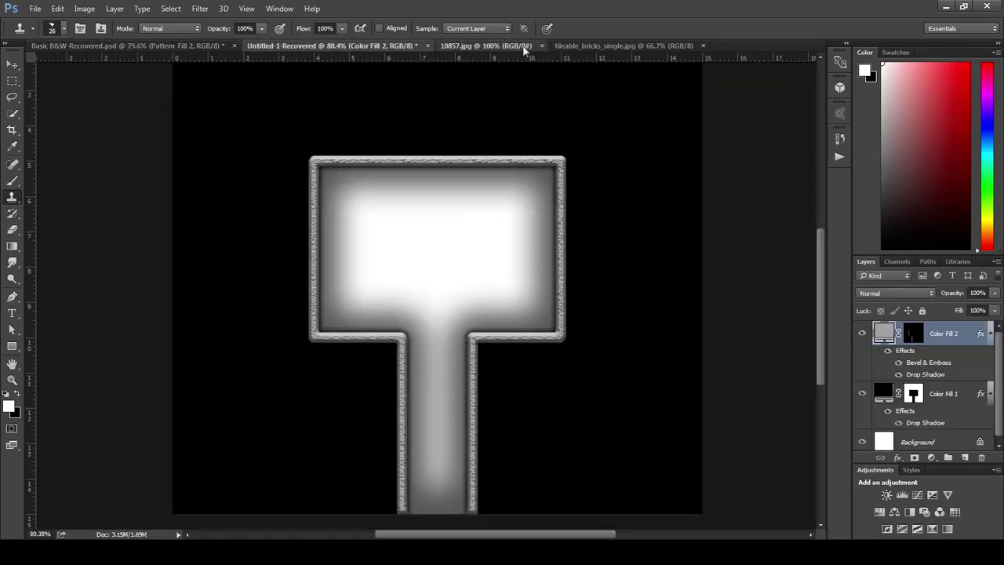
Define the blue and cream checkered image 10857.jpg as a pattern named "b"
left_click(524, 47)
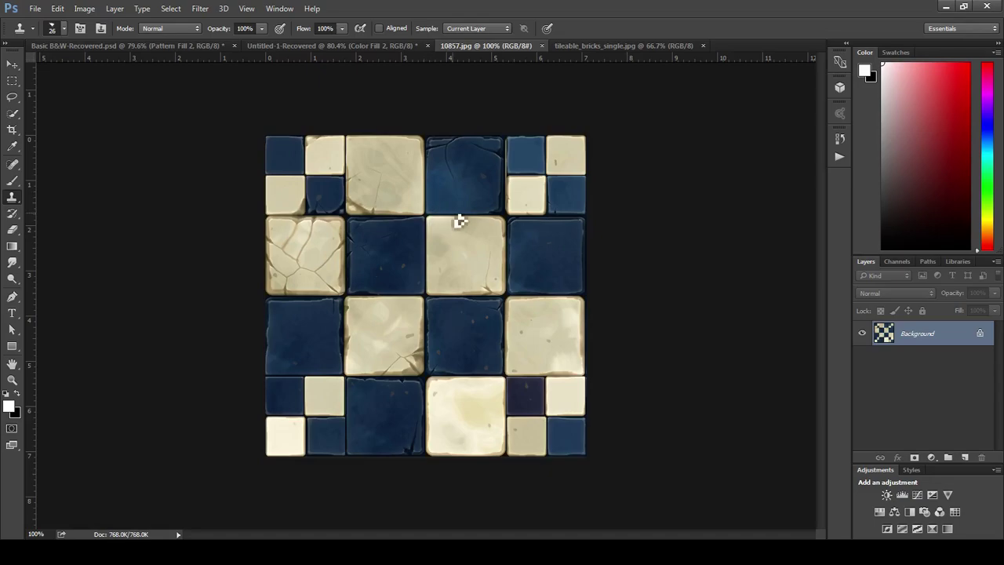
left_click(58, 8)
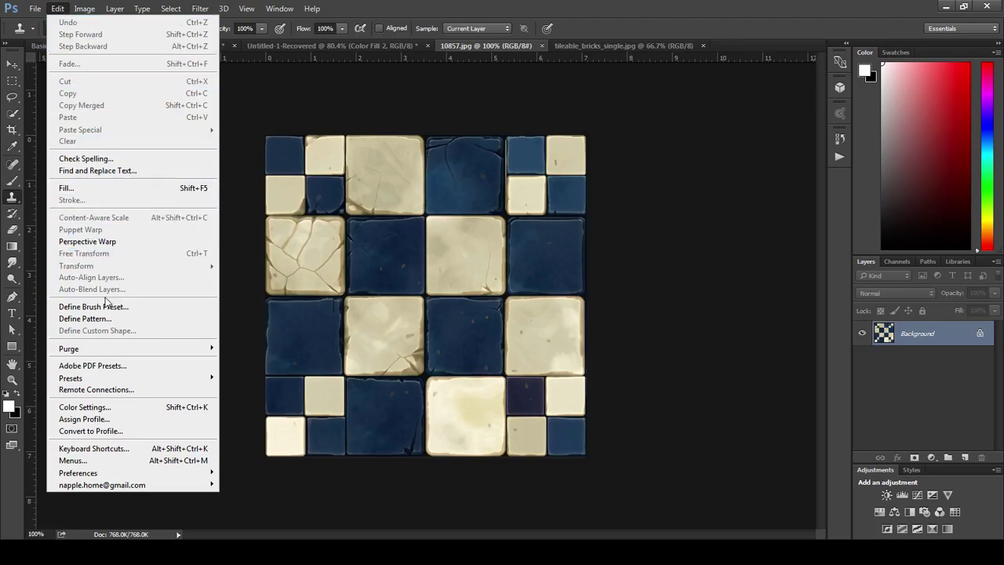
left_click(91, 321)
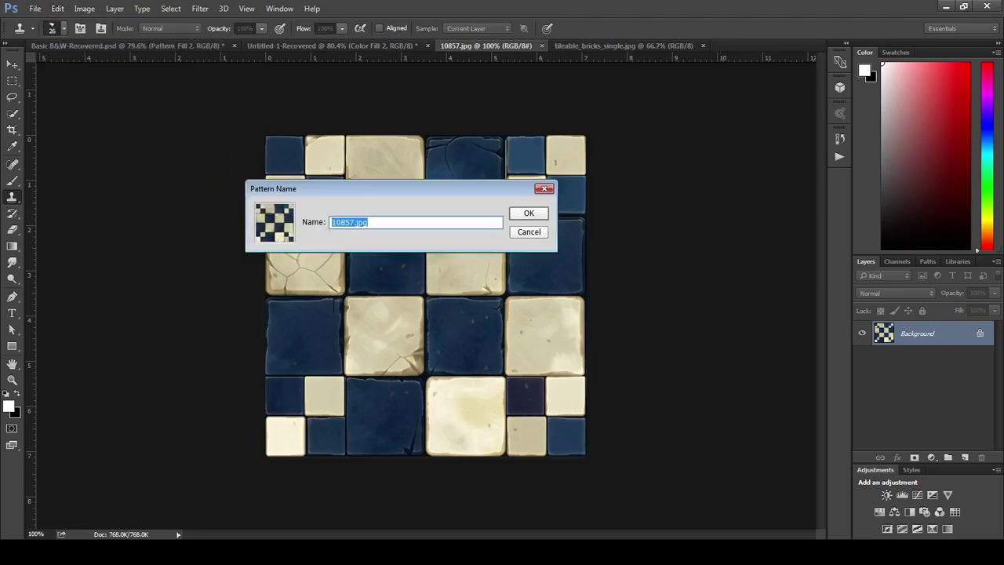
type("blue tile")
key("Return")
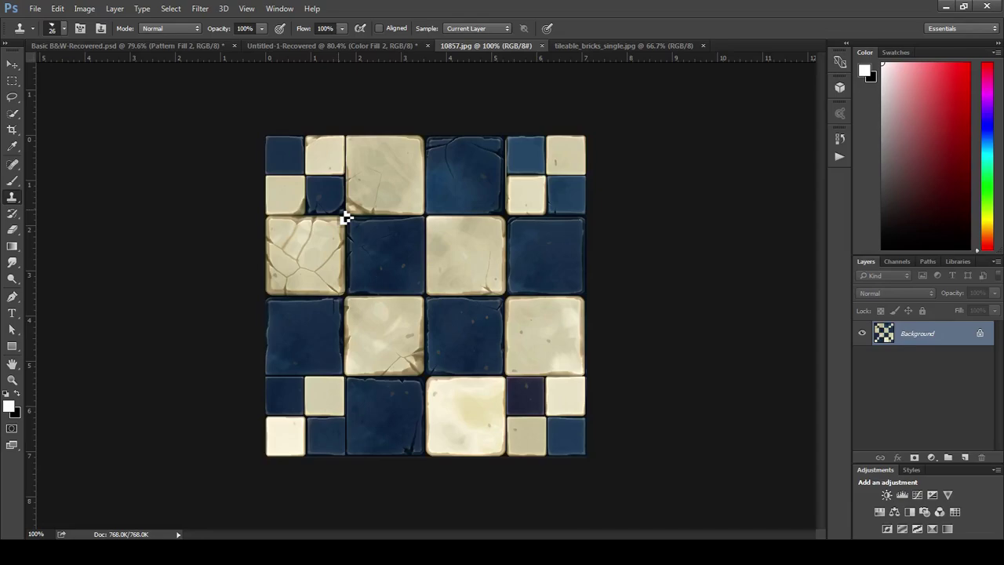
Define tileable_bricks_single.jpg as a pattern under its default name and close both texture images
left_click(586, 45)
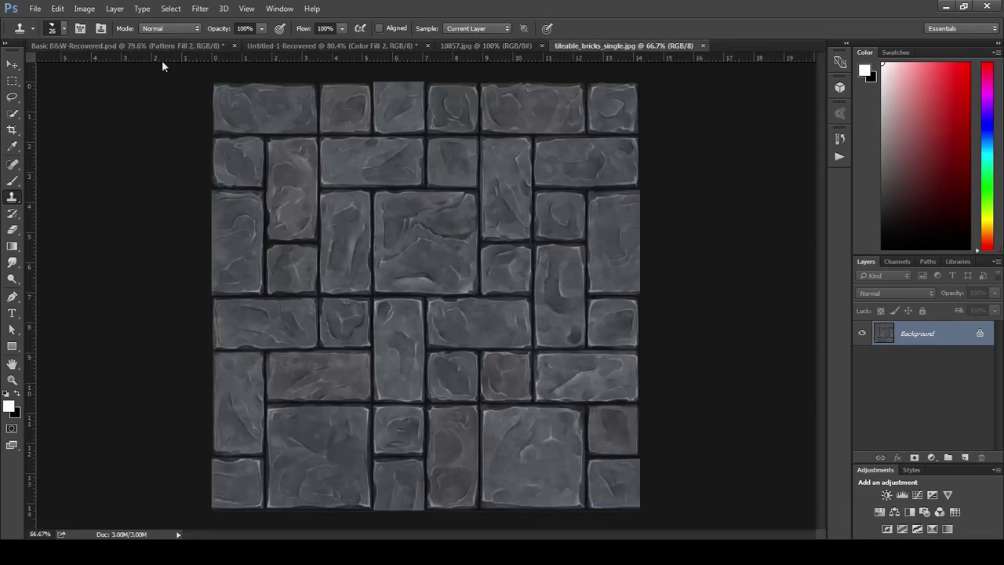
left_click(57, 8)
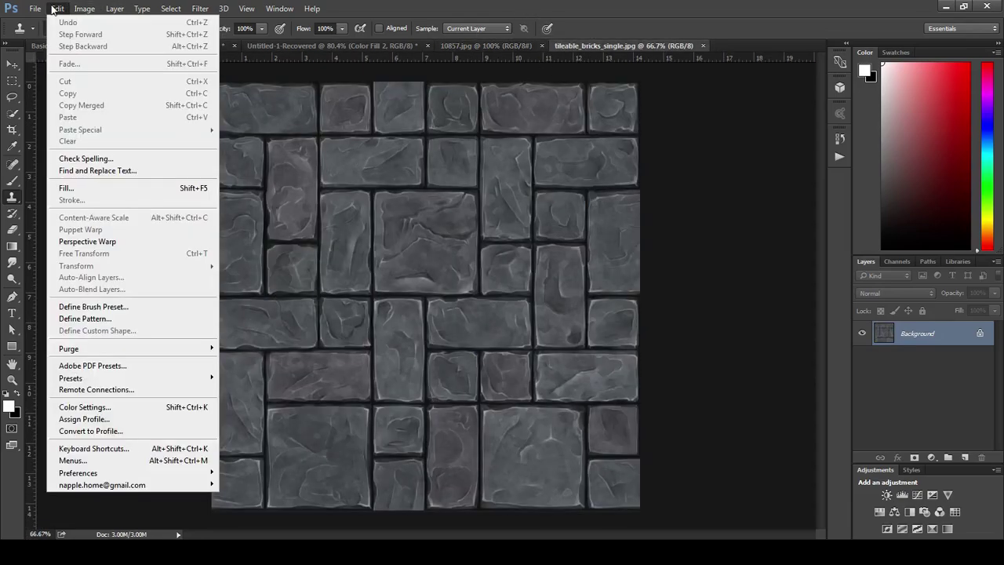
left_click(82, 319)
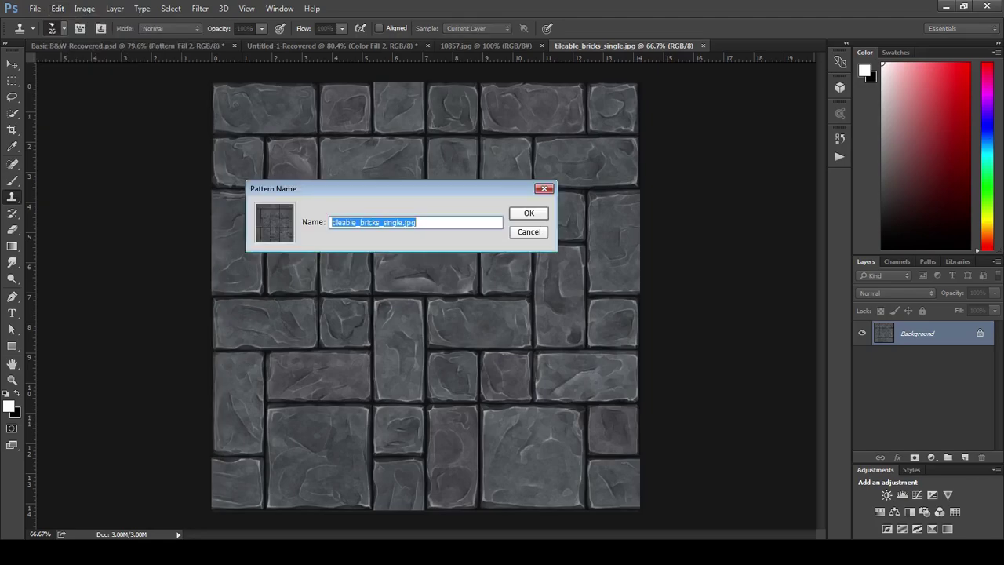
left_click(540, 217)
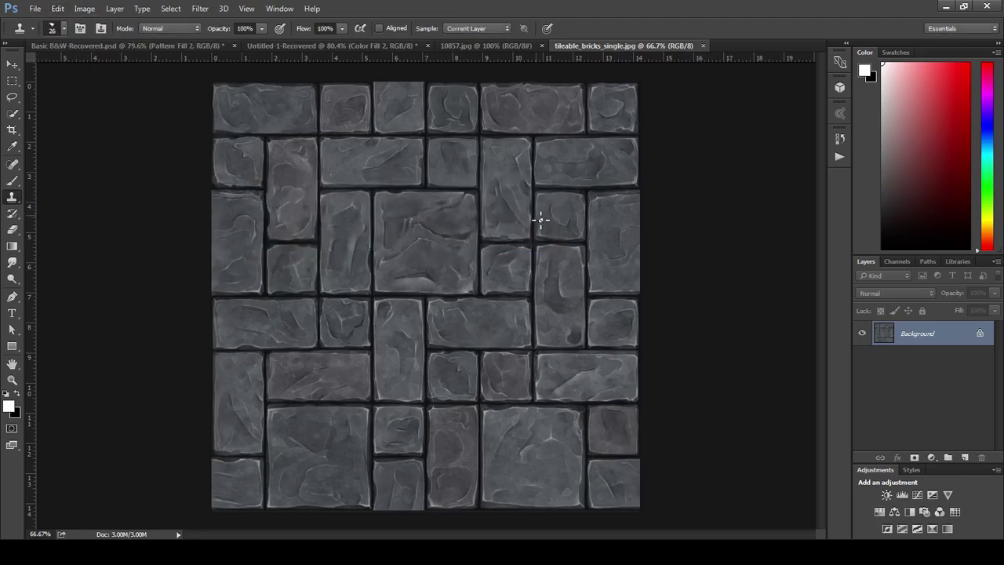
left_click(704, 46)
left_click(542, 46)
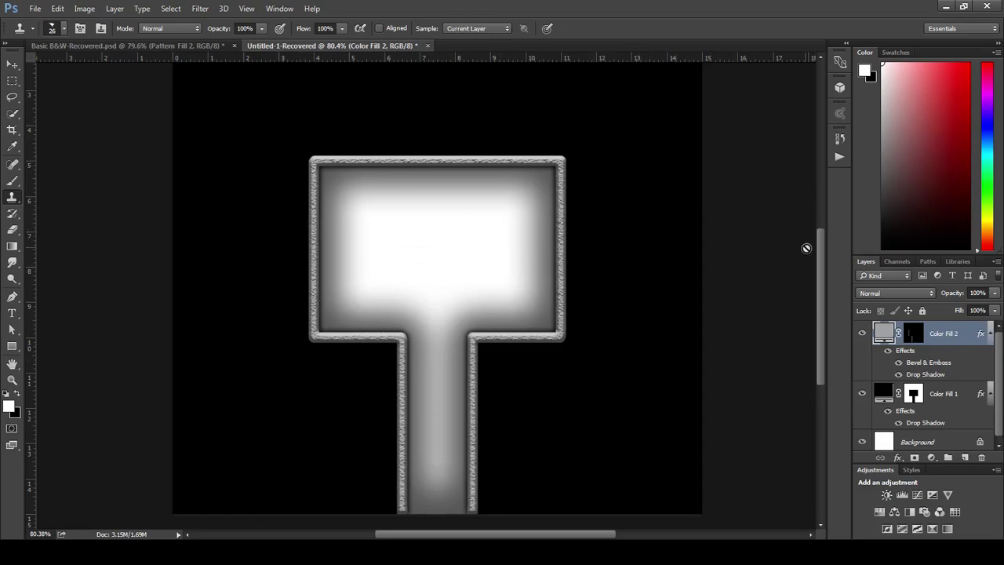
Add a pattern fill layer directly above the Background layer of the untextured map, keeping the room visible beside its settings
scroll(999, 394, "down", 1)
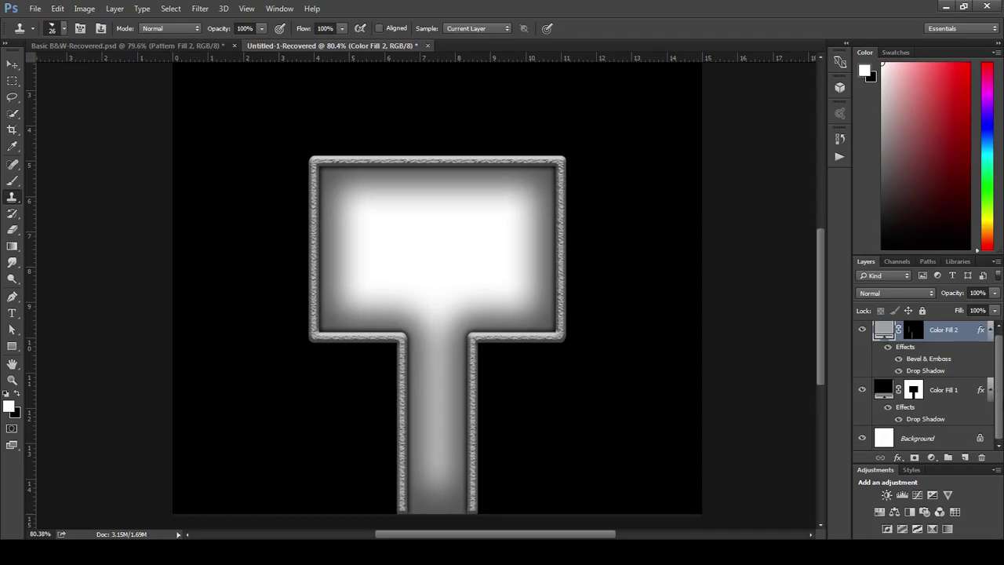
left_click(908, 444)
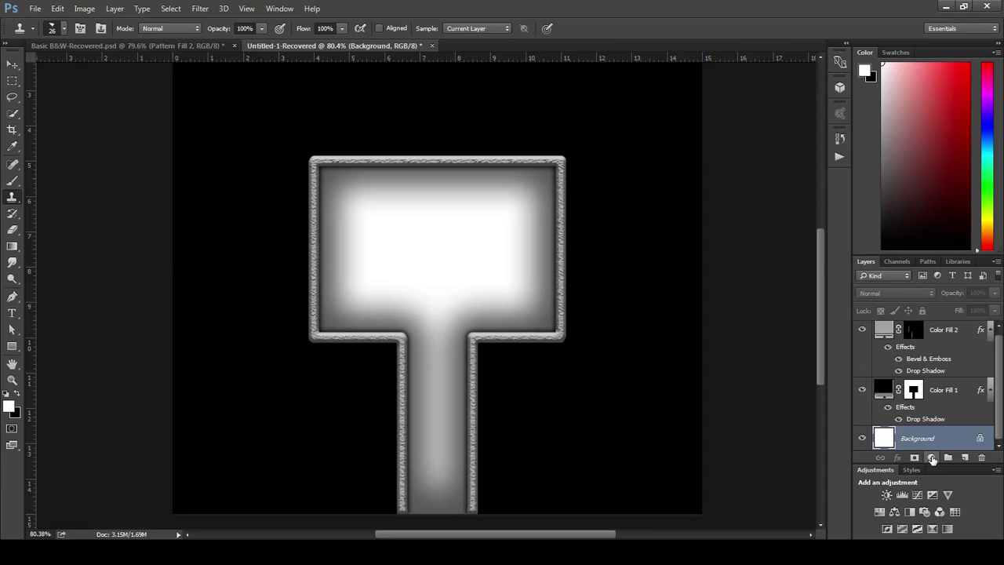
left_click(932, 459)
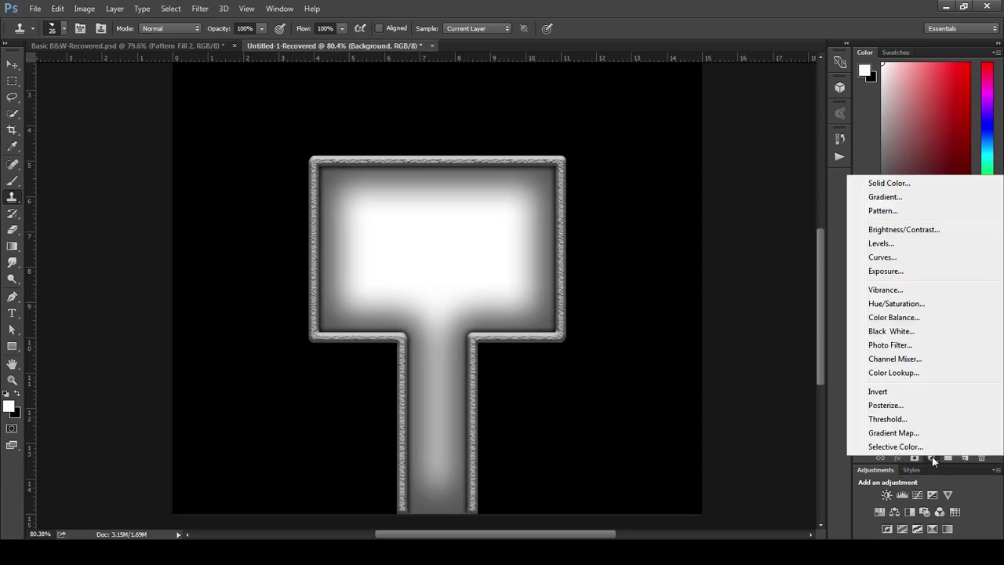
left_click(882, 211)
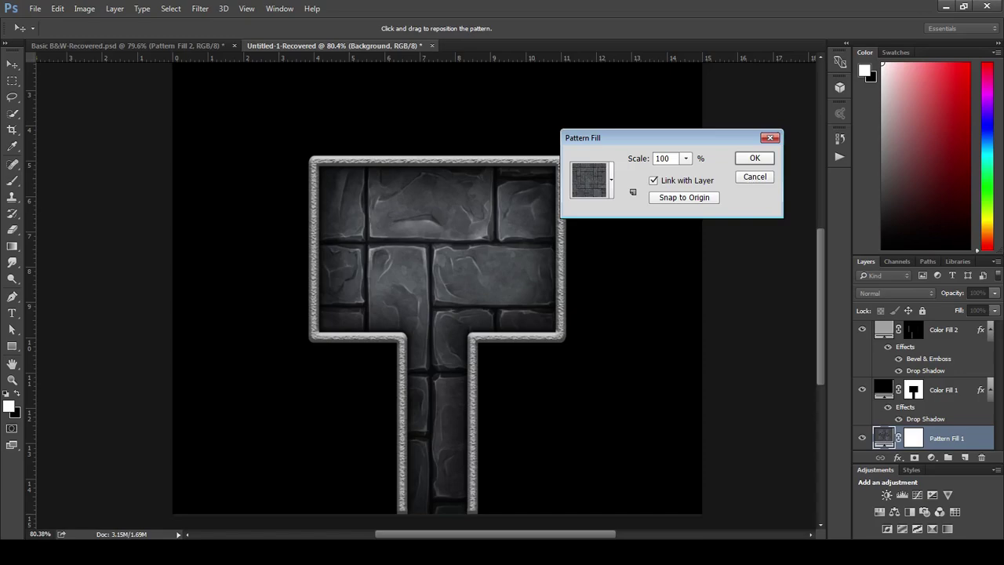
left_click_drag(659, 137, 723, 166)
Try the stone-brick pattern on the floor at a scale of 92% and reposition it within the room
left_click_drag(456, 259, 449, 312)
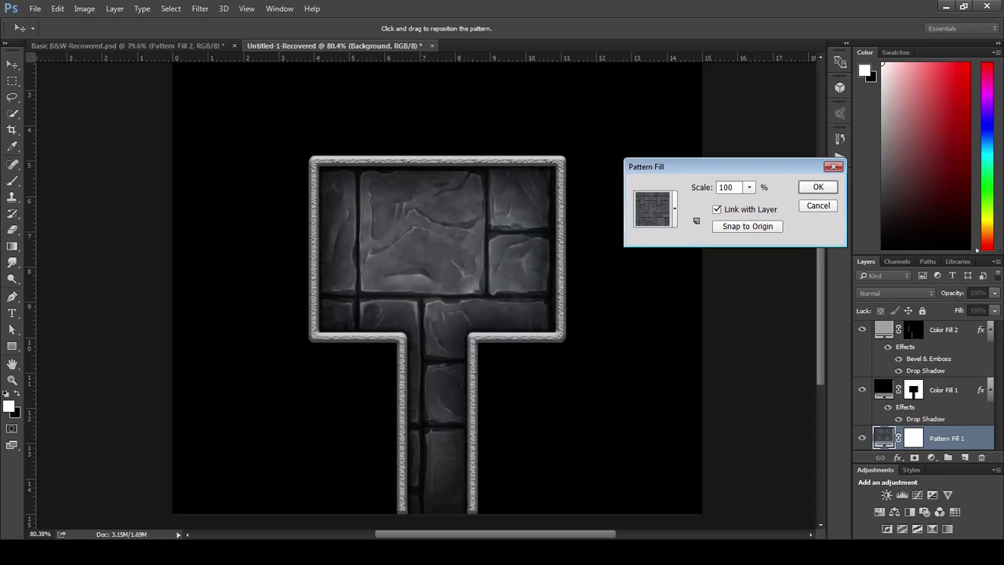
key("Down")
key("Down")
key("Down")
key("Down")
key("Down")
key("Down")
key("Down")
key("Down")
key("Down")
key("Down")
key("Down")
key("Down")
key("Down")
key("Down")
key("Down")
key("shift+Down")
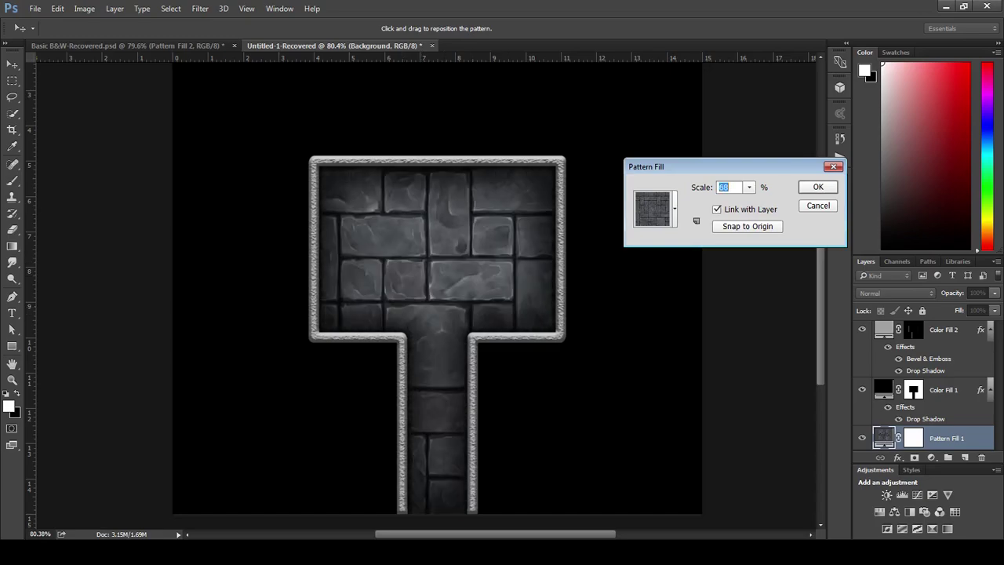
type("92")
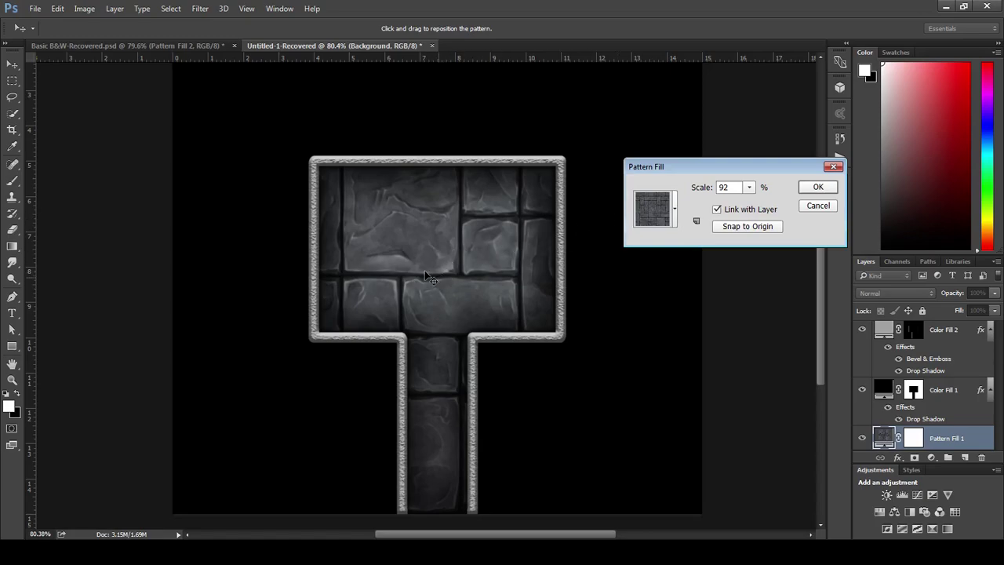
left_click_drag(424, 270, 432, 270)
Change the floor fill to the blue and cream checkered pattern and set its scale to 67%
left_click(673, 208)
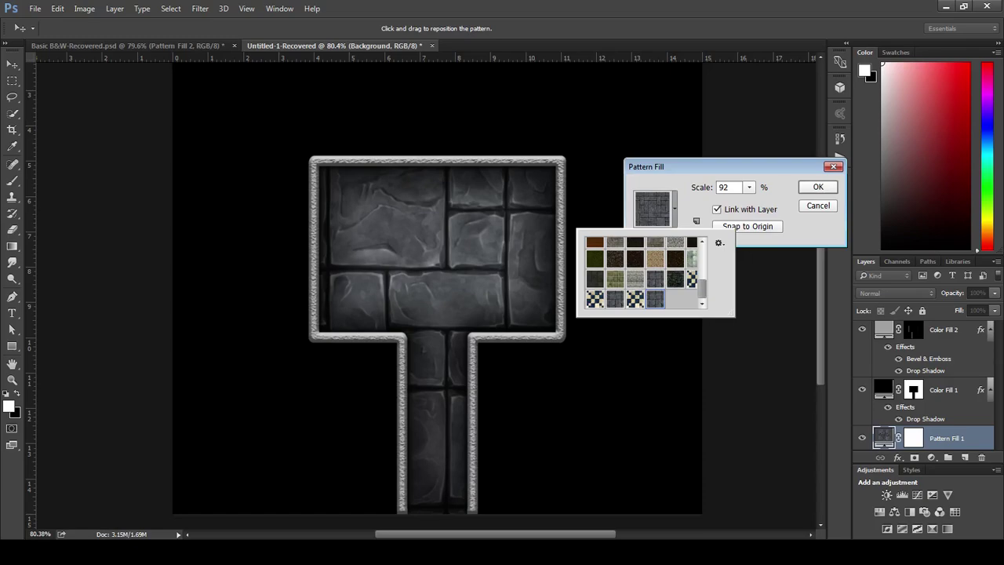
left_click(635, 298)
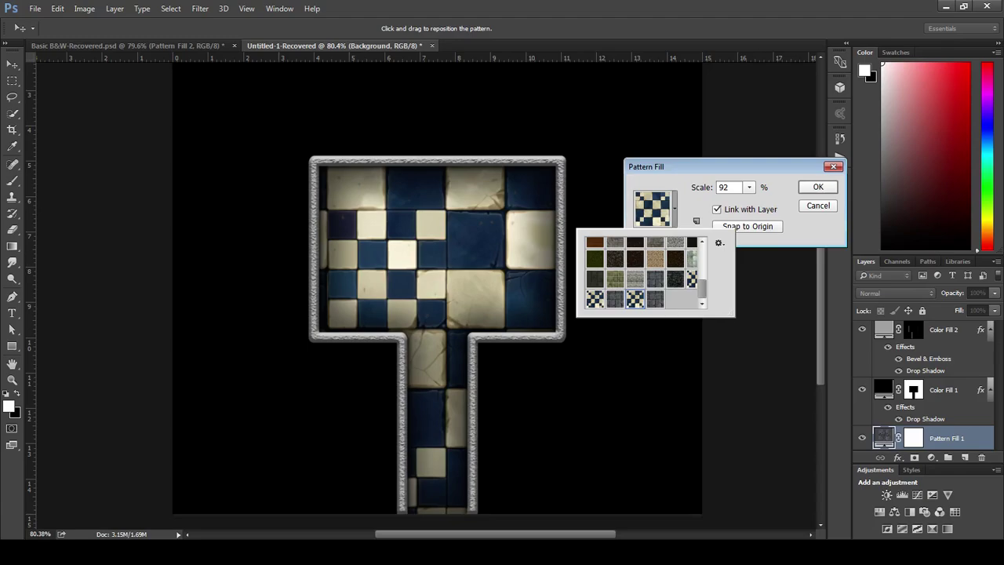
key("Escape")
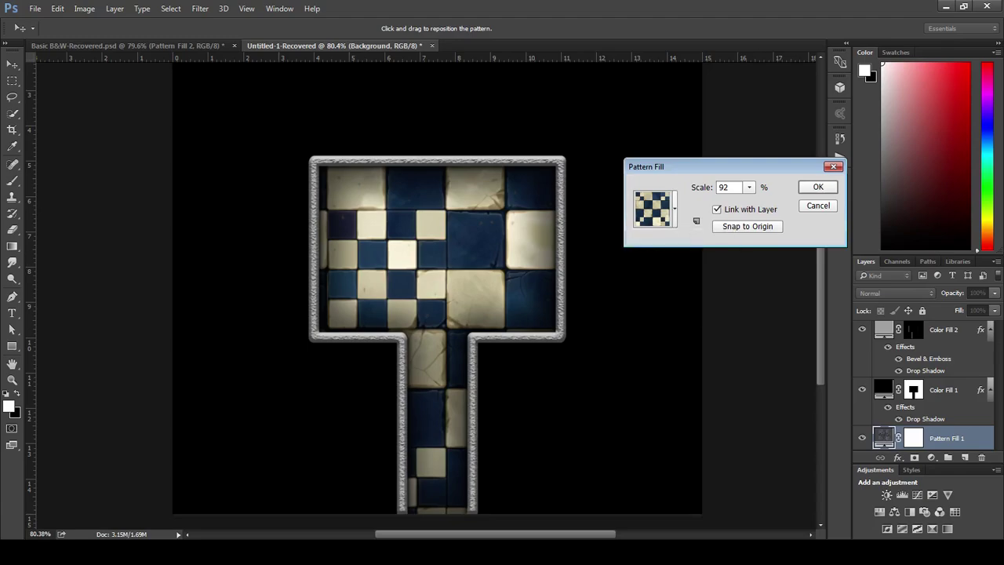
left_click_drag(424, 251, 442, 253)
key("Down")
key("Down")
key("Down")
key("Down")
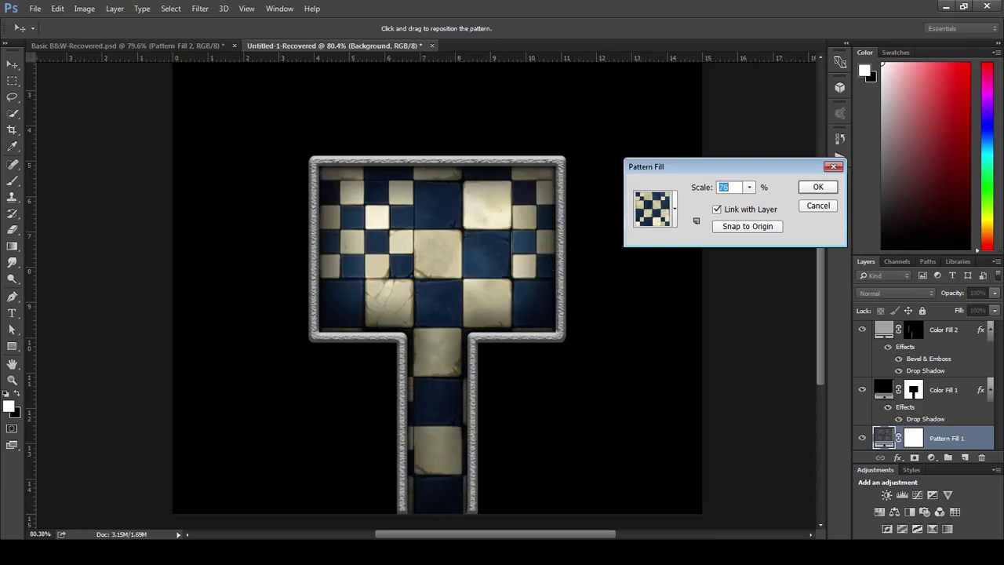
key("Down")
key("Down")
key("Down")
key("Down")
key("Down")
key("Down")
key("Down")
key("Down")
key("Down")
key("Down")
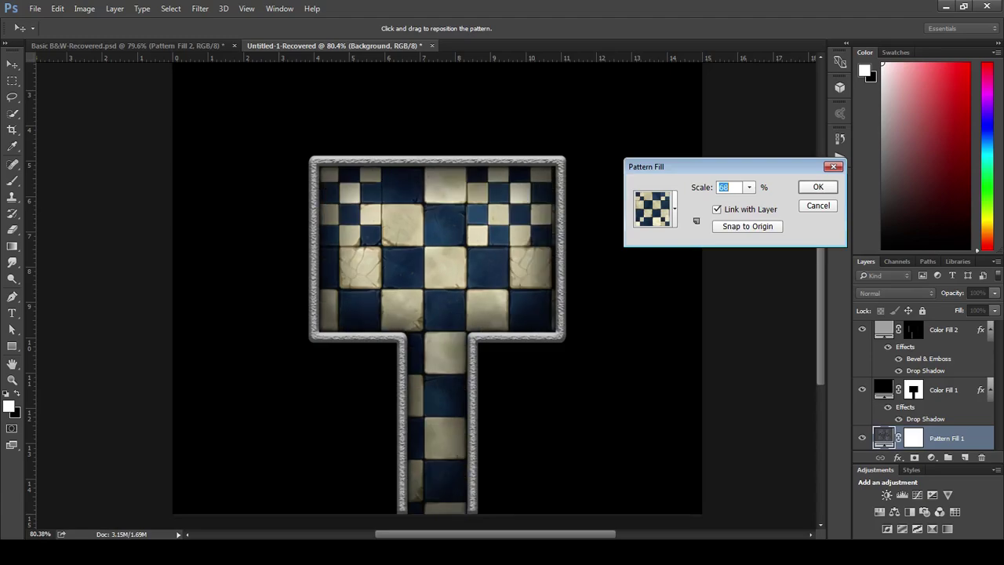
key("Down")
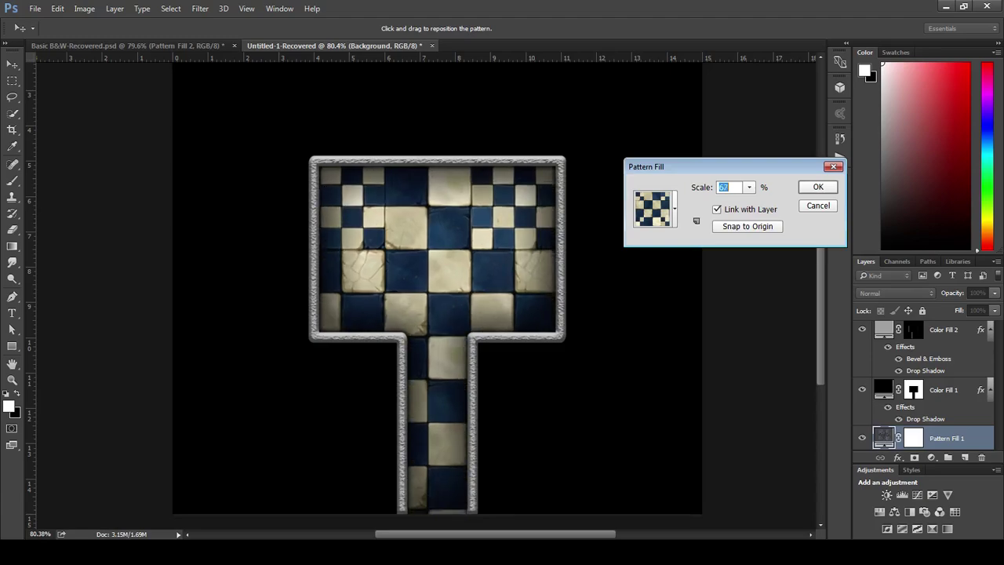
Reposition the checkered pattern to line its tiles up with the room and corridor, and apply the fill
left_click_drag(442, 295, 407, 292)
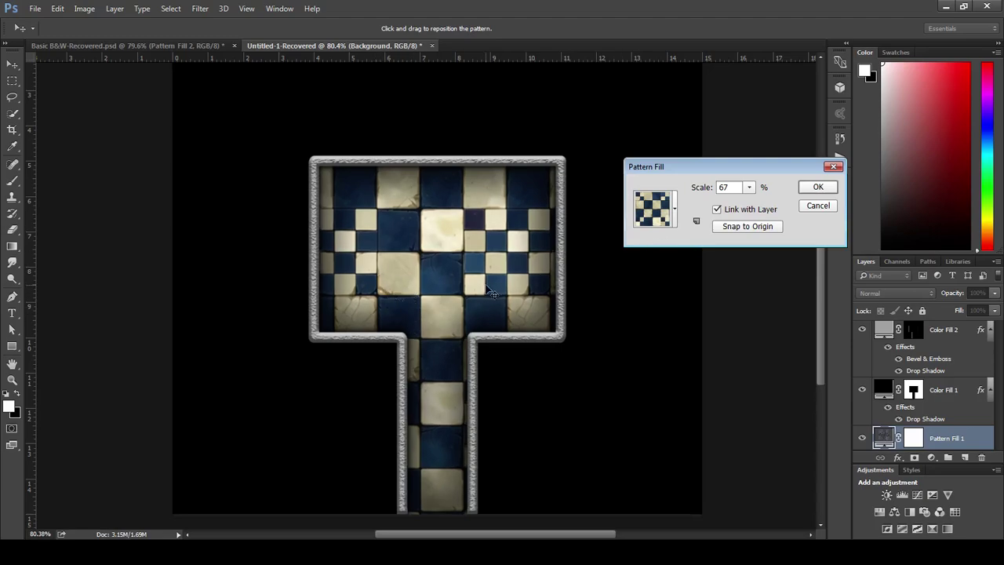
left_click_drag(490, 292, 493, 291)
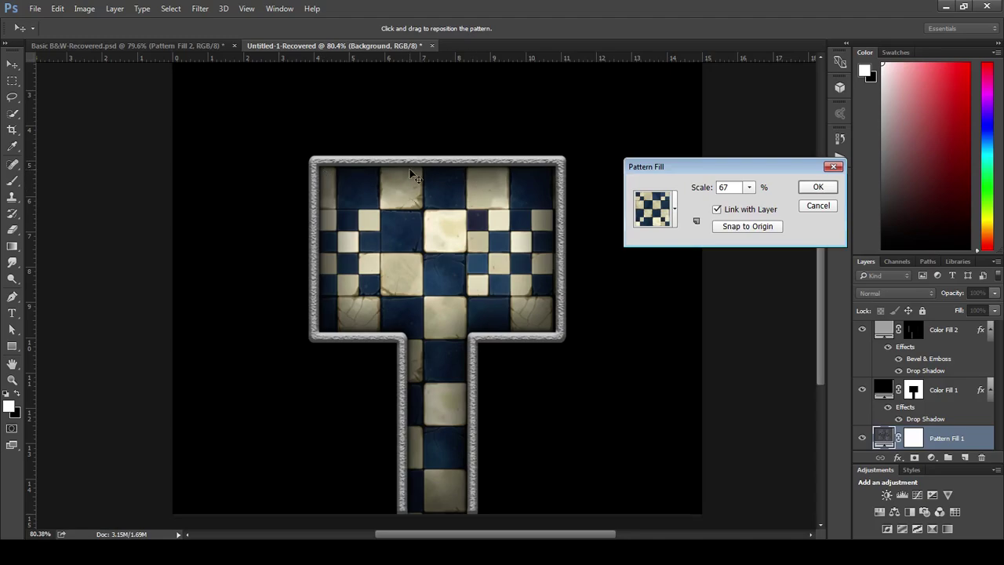
left_click(818, 186)
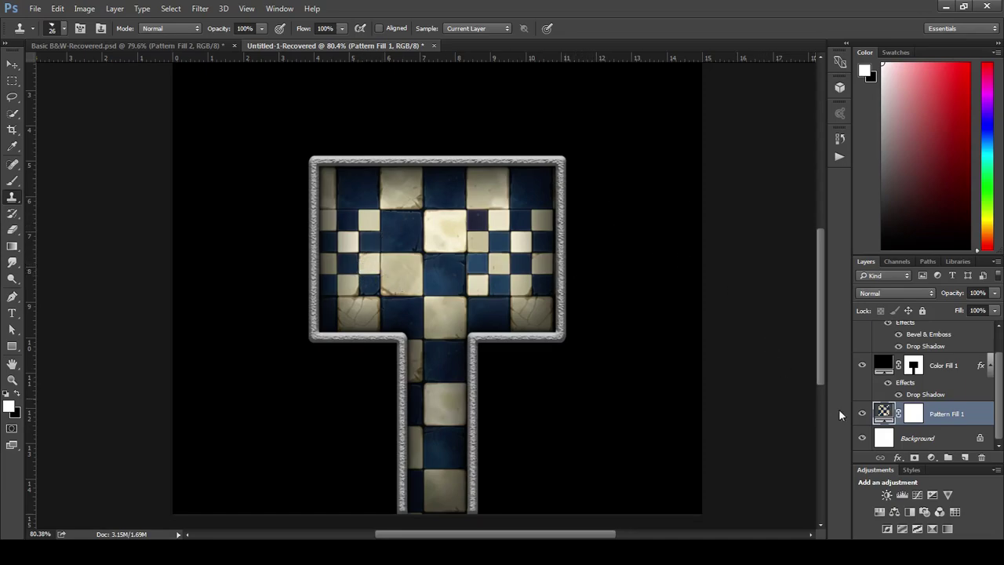
Reopen the pattern fill's settings and shift the checkered tiles slightly right to fit the corridor's right wall
double_click(885, 414)
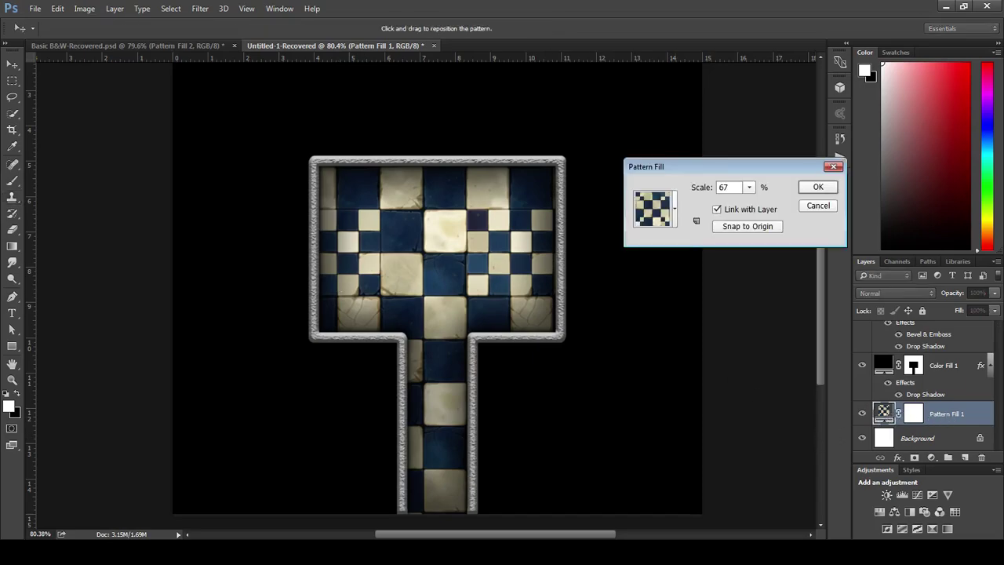
left_click_drag(717, 166, 684, 152)
left_click_drag(471, 242, 476, 241)
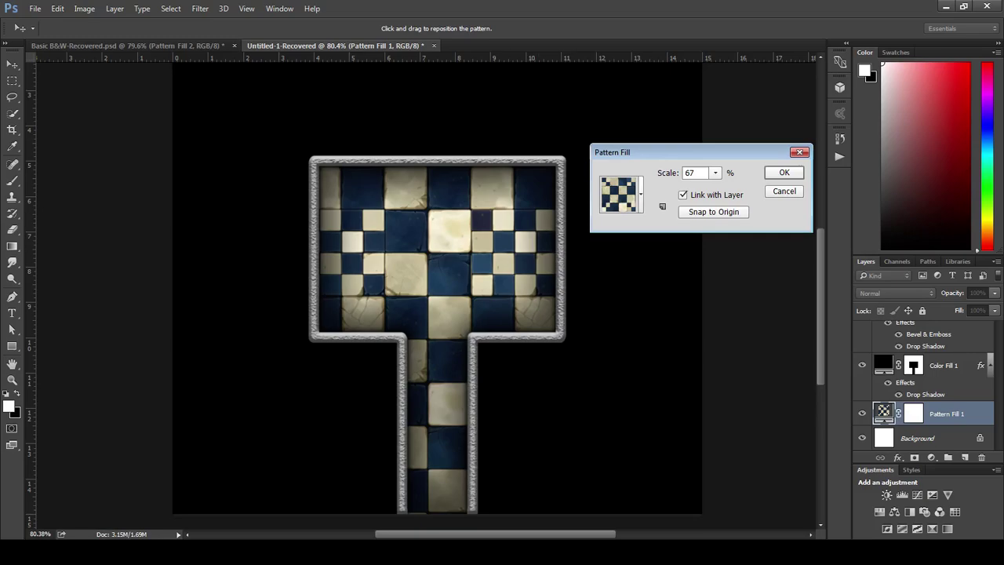
left_click_drag(684, 152, 665, 164)
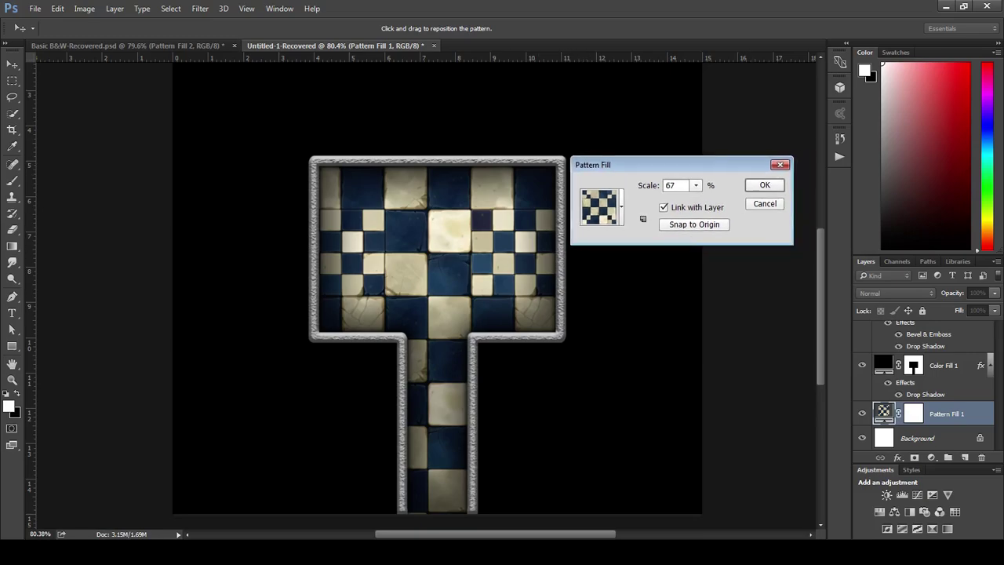
left_click(765, 185)
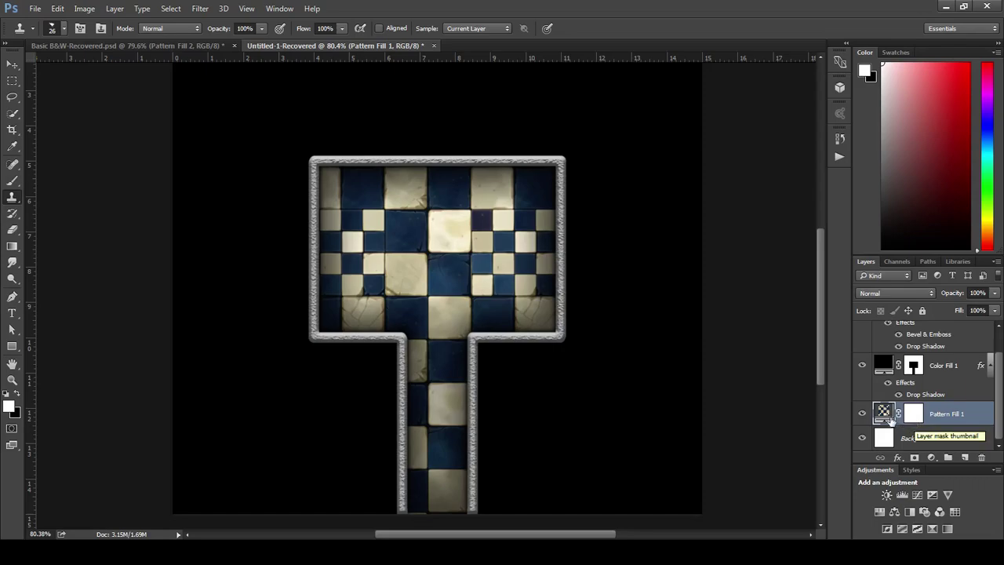
Rename the pattern fill layer as "floor"
double_click(947, 415)
type("f")
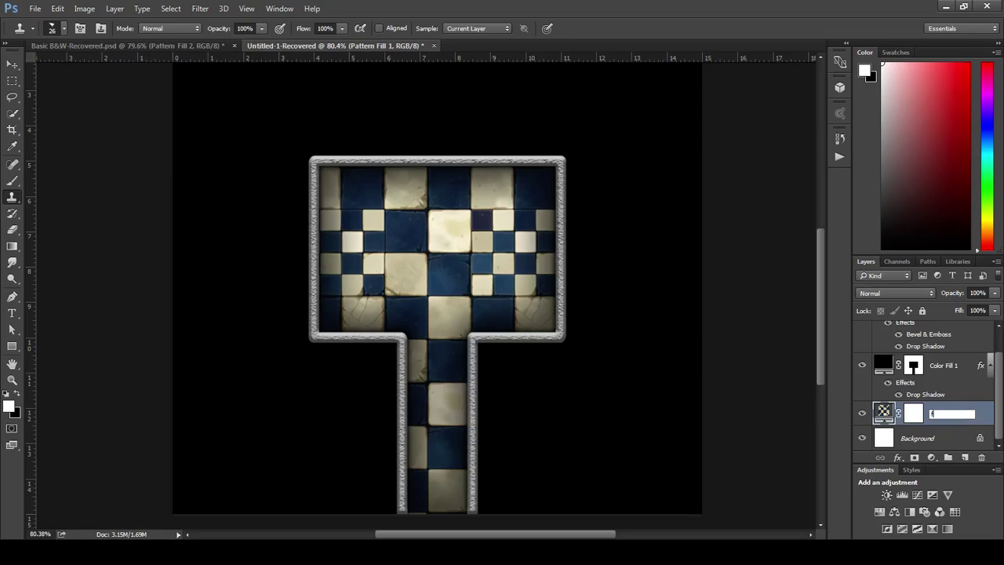
type("loor")
key("Return")
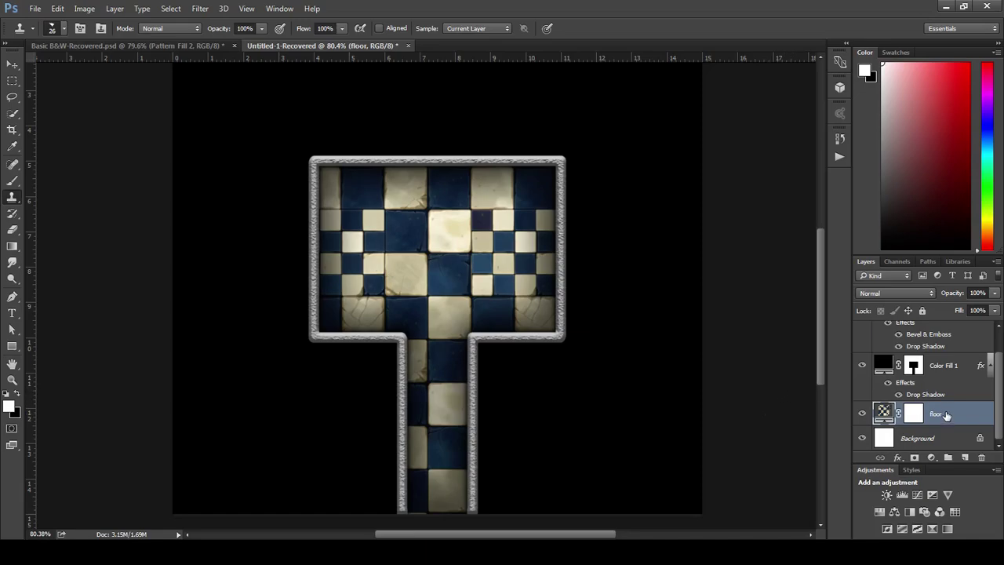
scroll(947, 416, "up", 1)
scroll(947, 415, "down", 1)
left_click(402, 308)
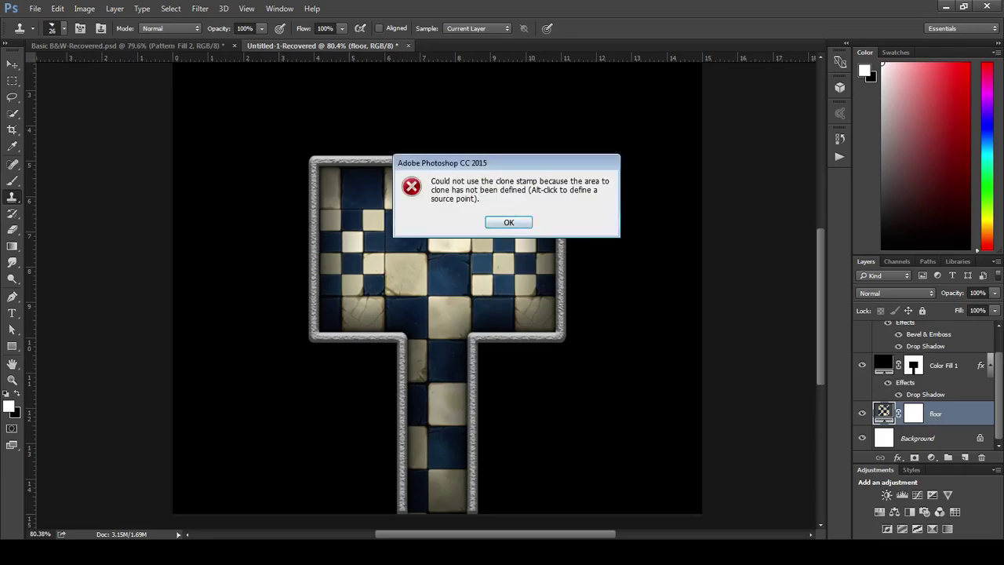
left_click(521, 222)
scroll(926, 416, "up", 1)
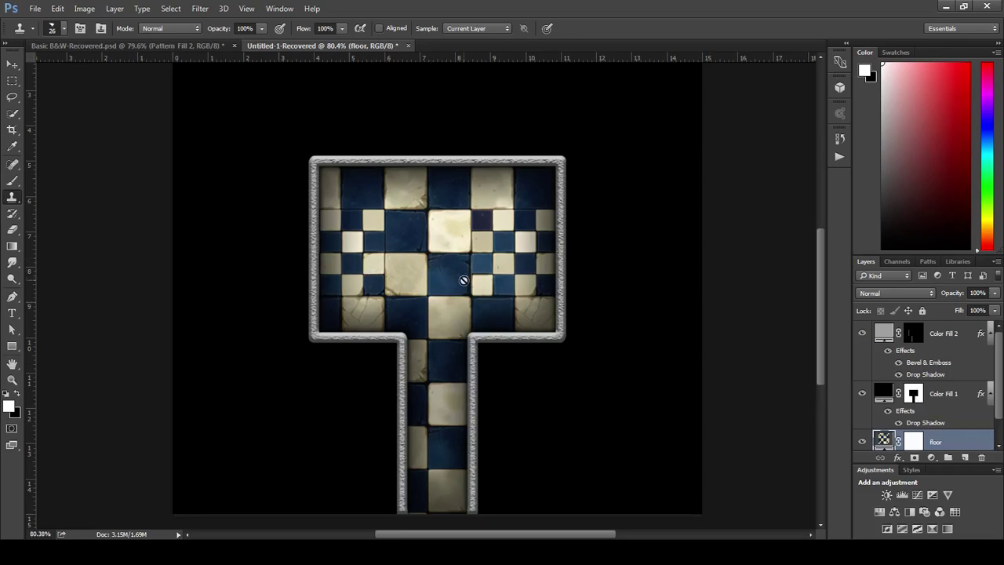
scroll(499, 359, "down", 1)
right_click(470, 309)
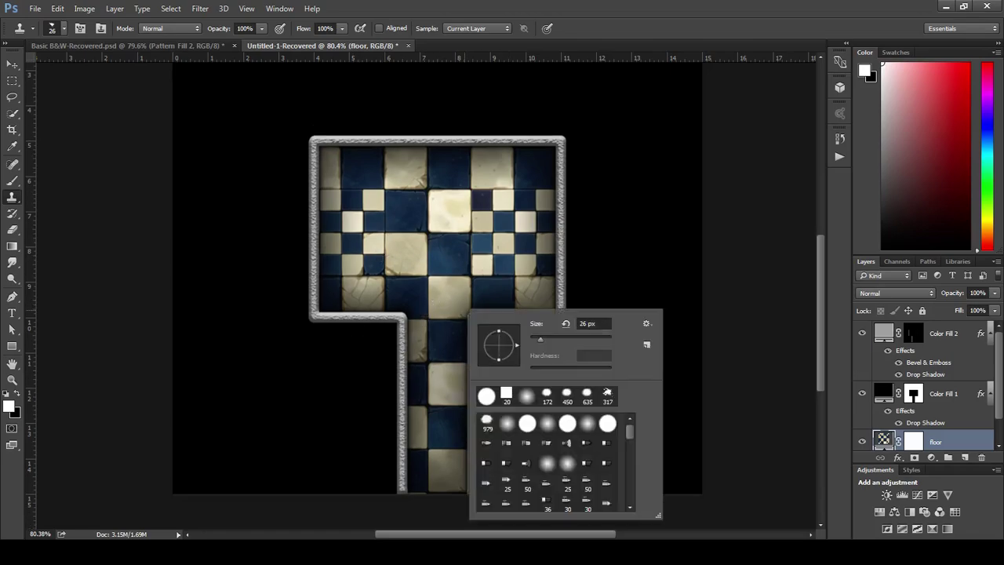
left_click(464, 305)
key("Return")
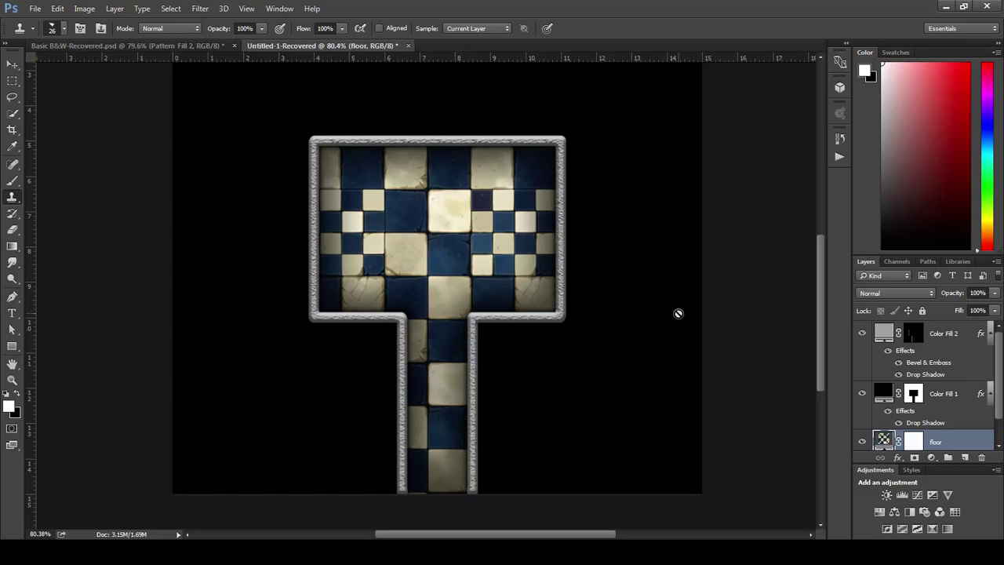
Rename the black Color Fill 1 layer as "neg"
scroll(941, 397, "down", 1)
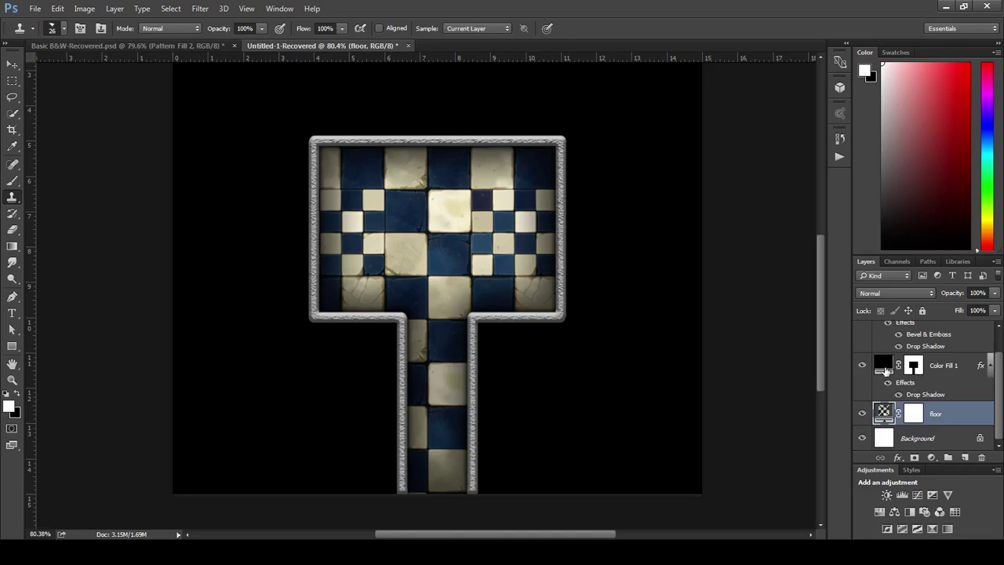
left_click(886, 369)
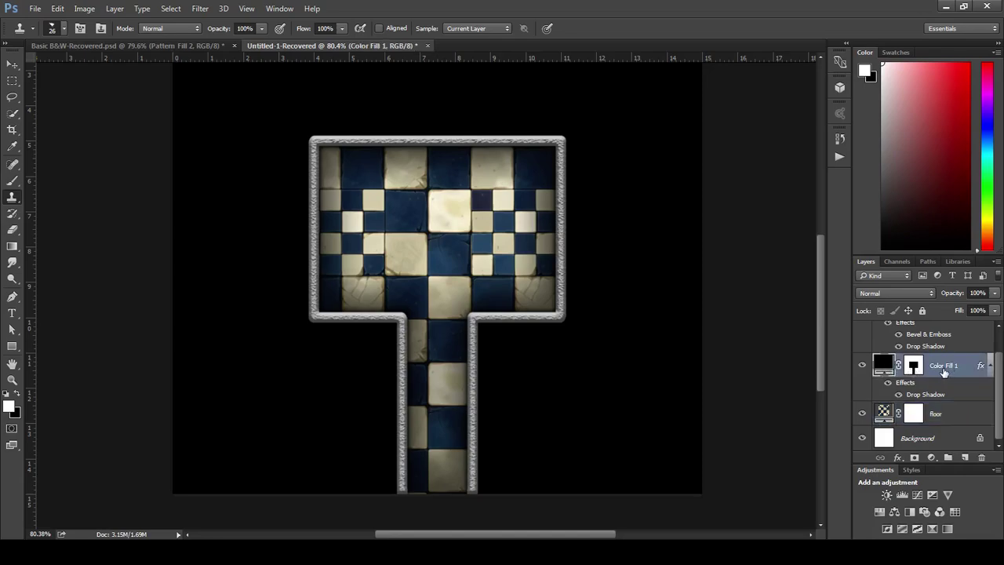
double_click(943, 369)
type("neg")
key("Return")
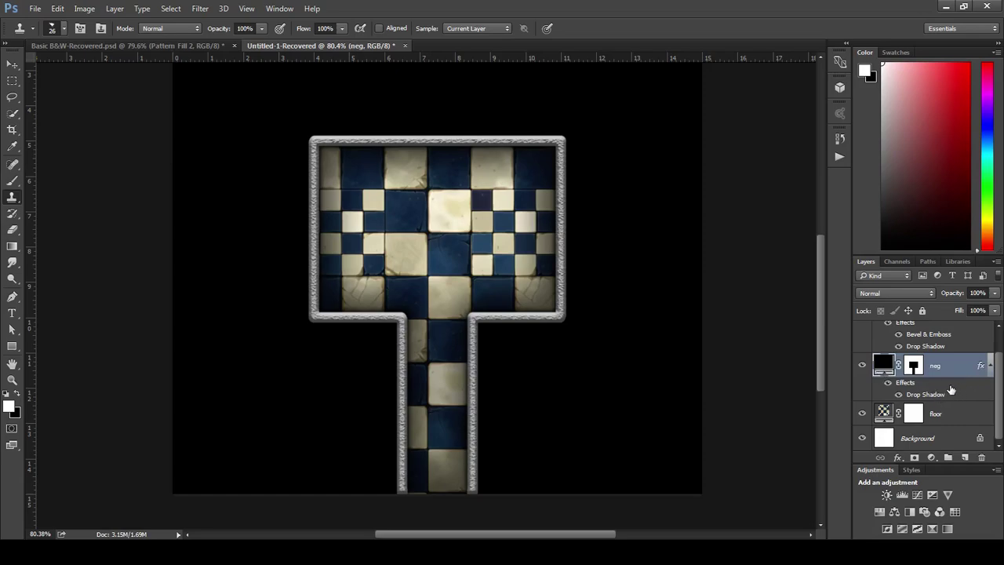
Add a grey stone block pattern fill layer above the "neg" layer and shift the pattern to line its joints up with the walls
scroll(945, 392, "up", 1)
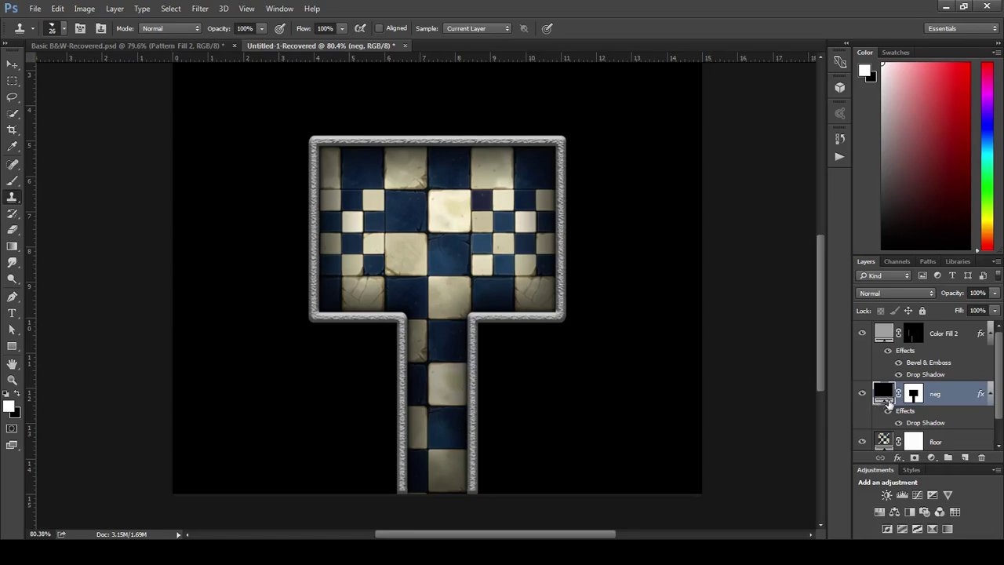
left_click(932, 458)
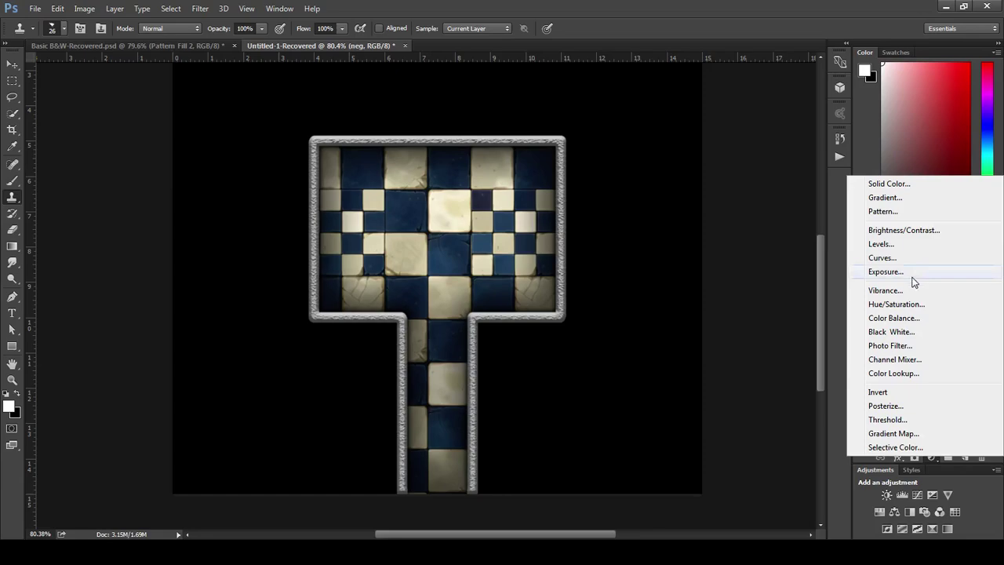
left_click(882, 212)
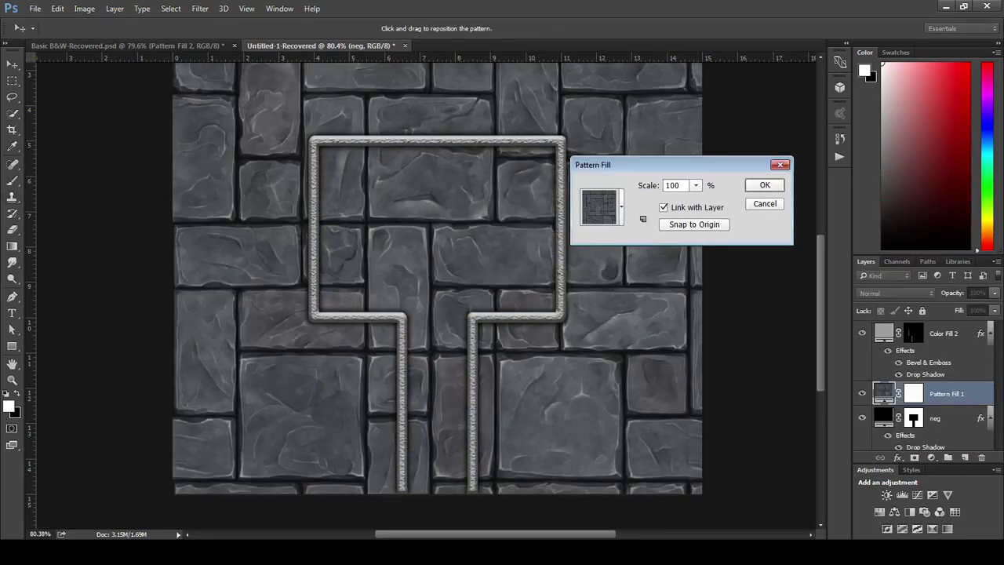
mouse_move(675, 165)
left_mouse_down()
mouse_move(728, 185)
mouse_move(686, 158)
left_mouse_up()
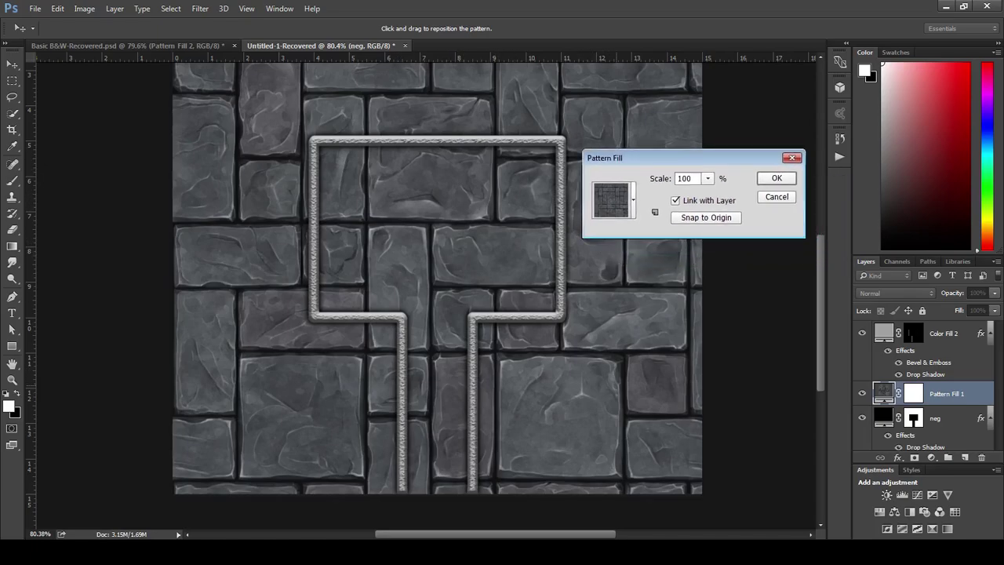
left_click_drag(437, 279, 460, 288)
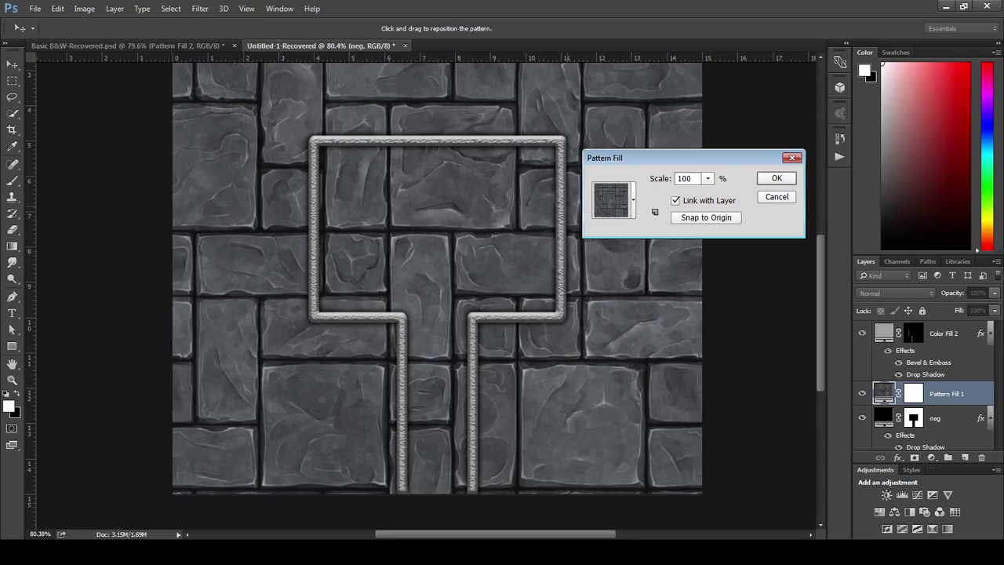
left_click_drag(460, 288, 415, 283)
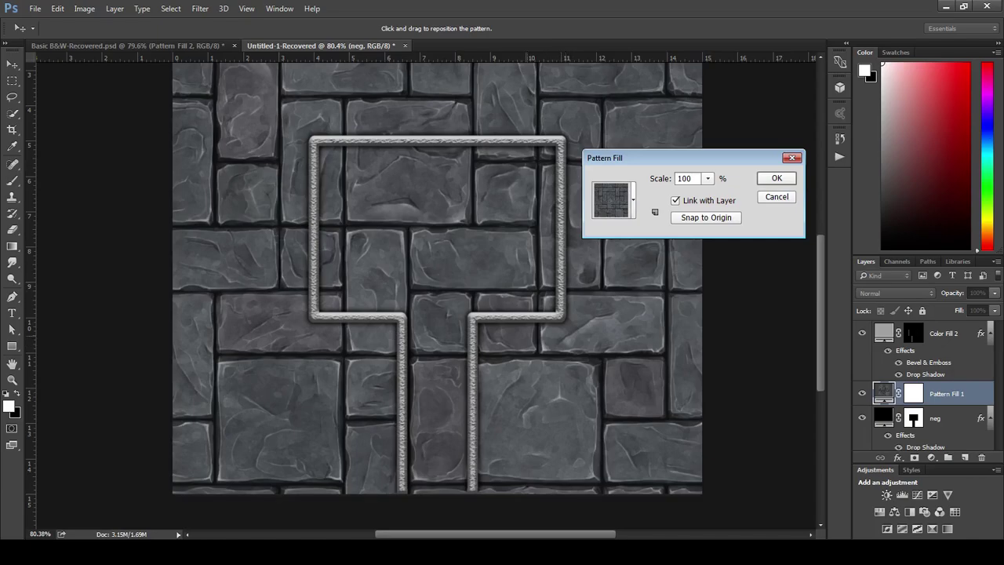
Scale the stone pattern to 94%, reposition its blocks against the room and corridor walls, and apply the fill
key("Down")
key("Down")
key("Down")
key("Down")
key("Down")
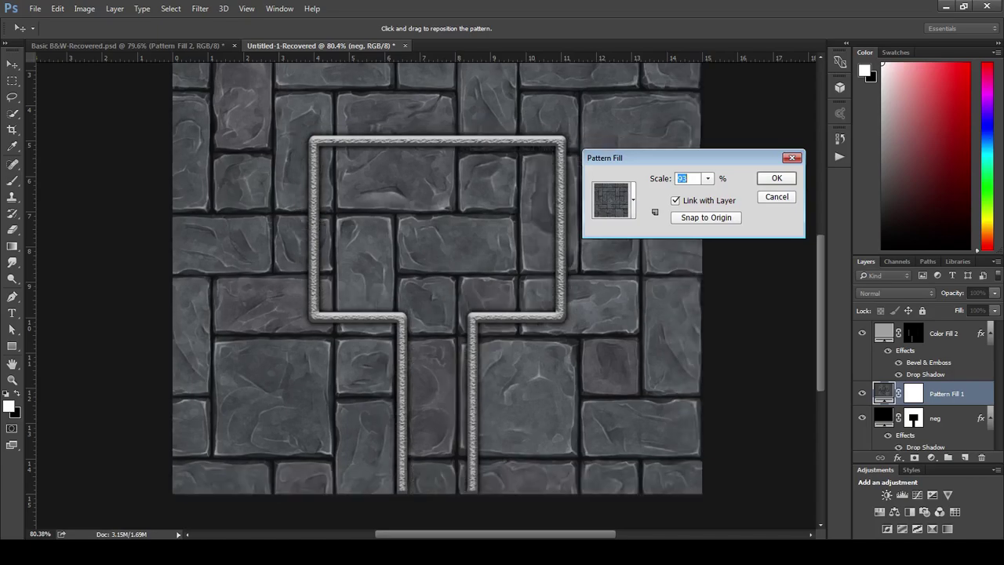
key("Down")
key("Down")
key("Down")
key("Down")
key("Down")
key("Down")
key("Down")
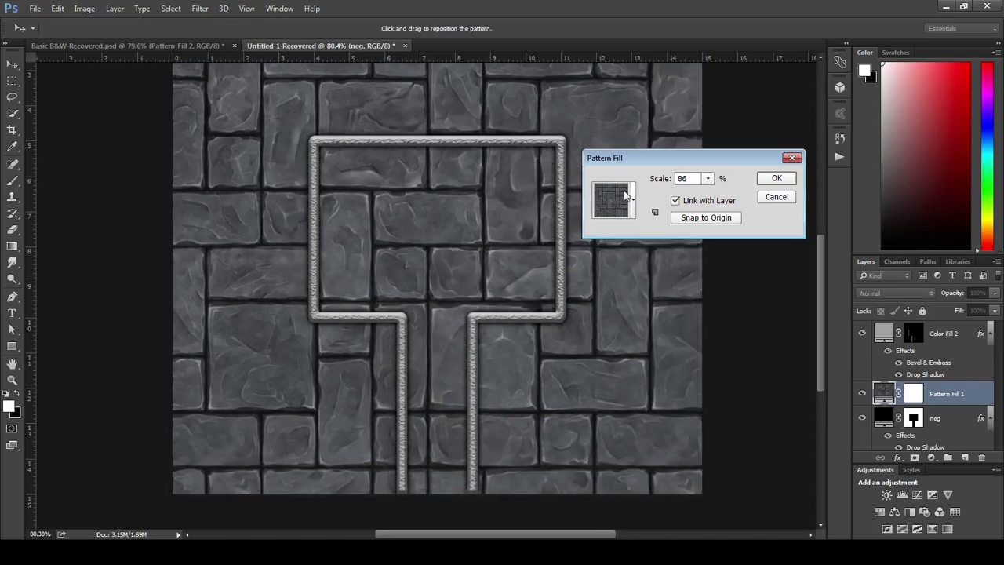
left_click_drag(443, 274, 494, 312)
left_click_drag(664, 179, 672, 179)
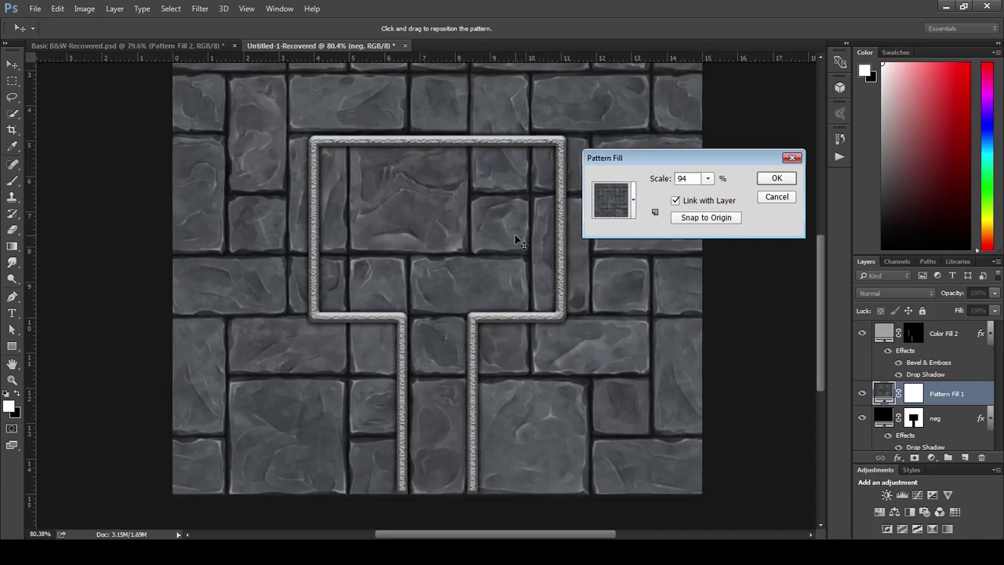
mouse_move(515, 234)
left_mouse_down()
mouse_move(499, 243)
mouse_move(518, 232)
mouse_move(510, 215)
mouse_move(522, 208)
mouse_move(496, 211)
mouse_move(504, 228)
left_mouse_up()
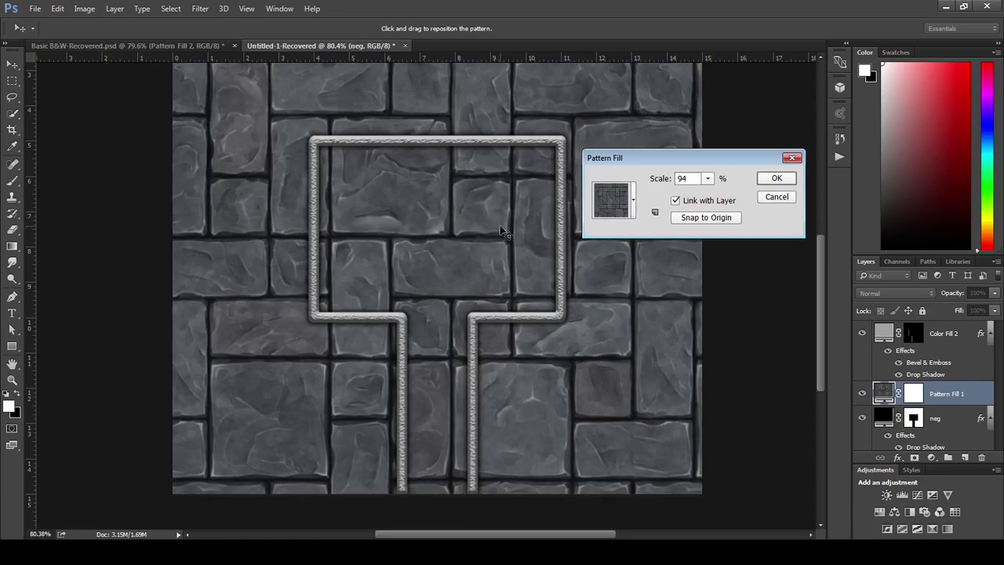
left_click(786, 180)
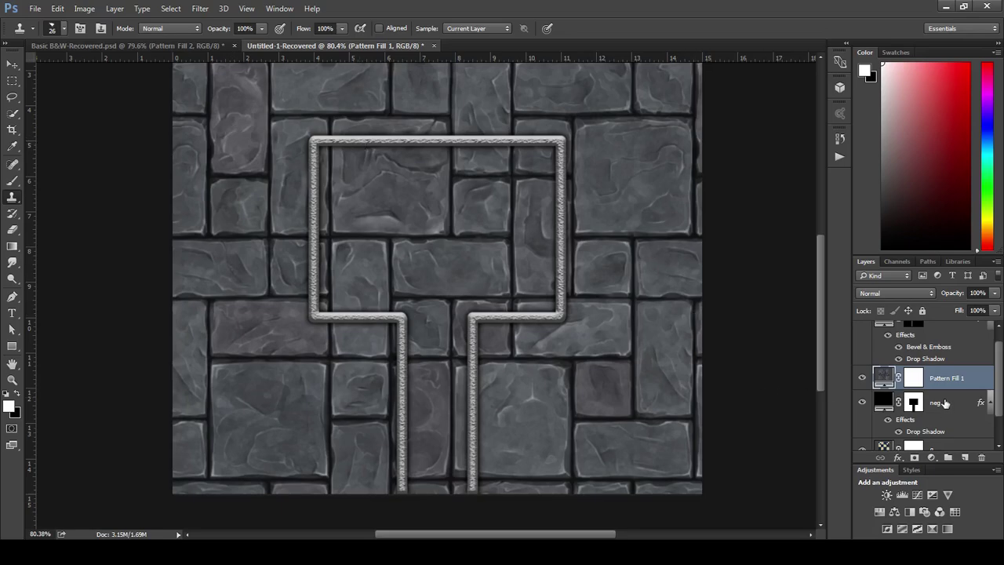
Move the wall mask from Color Fill 2 onto Pattern Fill 1, replacing its existing mask, and hide Color Fill 2
scroll(948, 397, "up", 1)
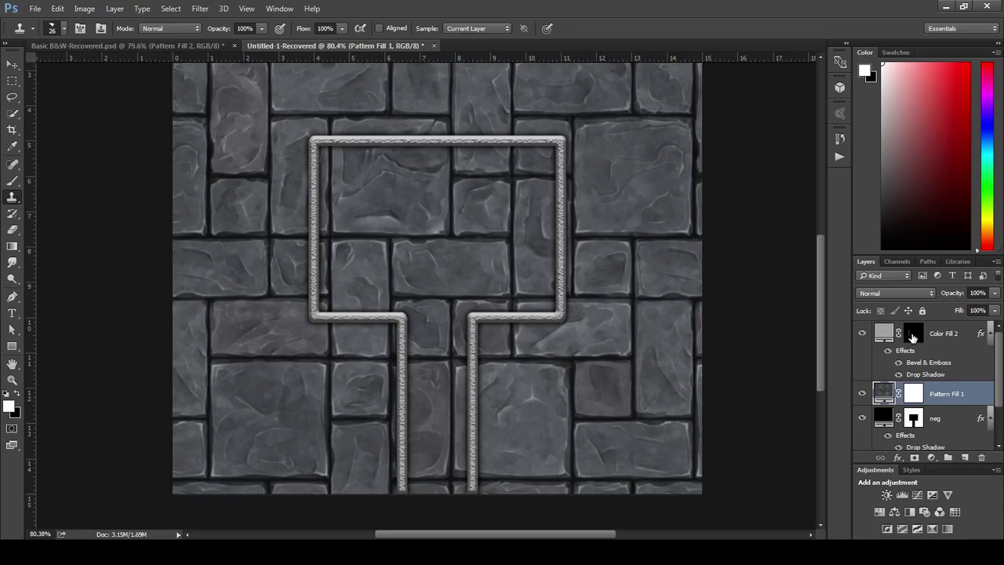
left_click(912, 337)
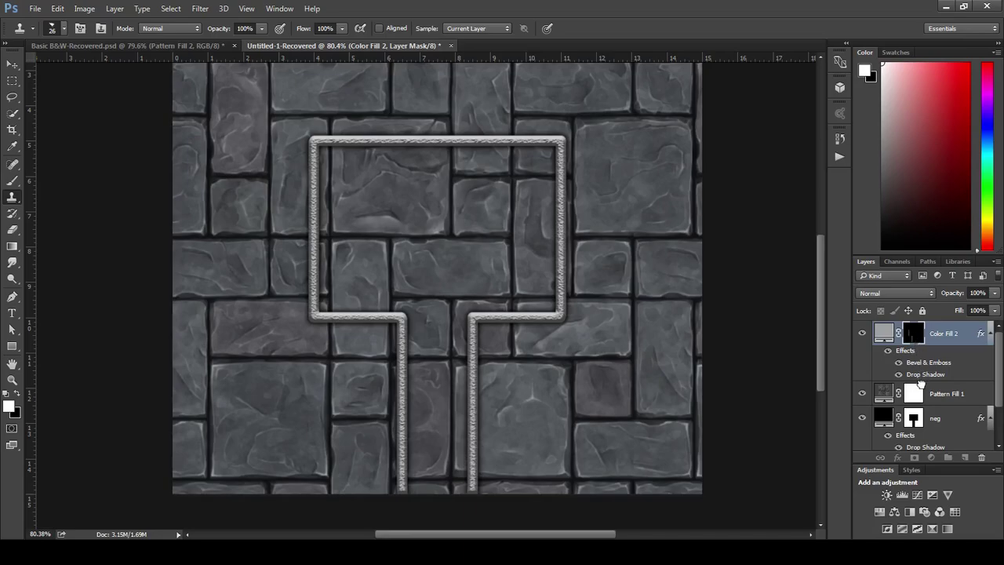
left_click_drag(921, 382, 916, 397)
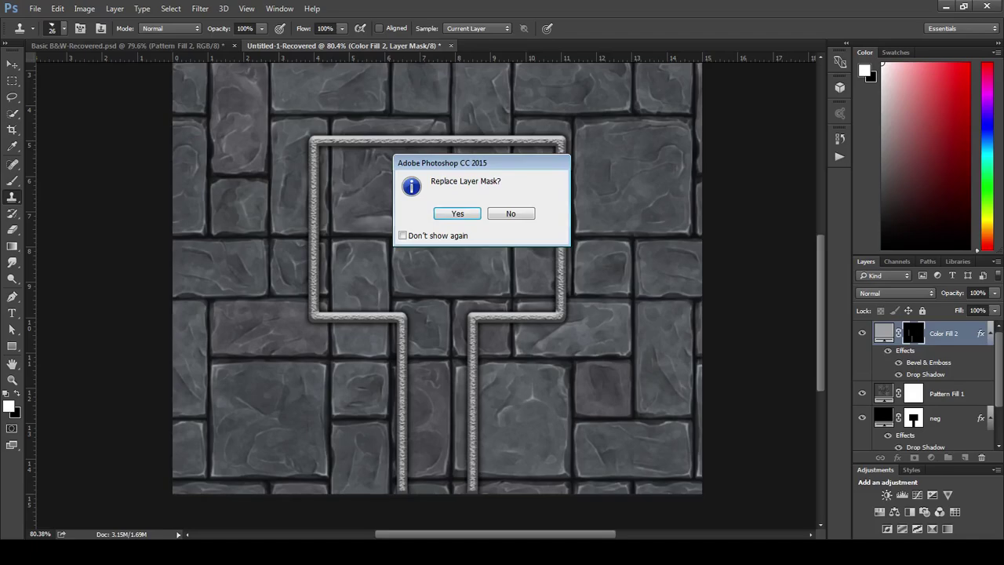
left_click(458, 214)
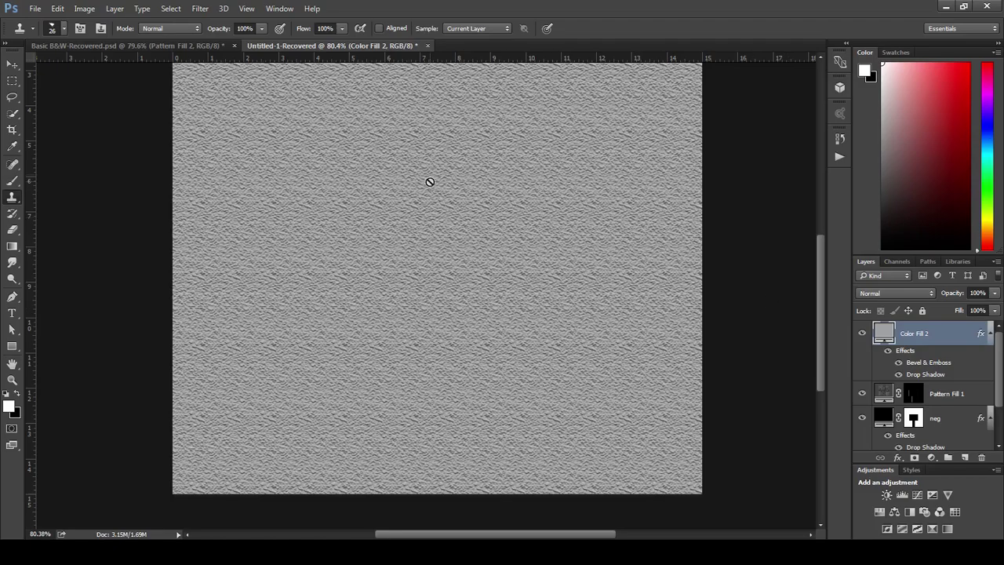
left_click(862, 335)
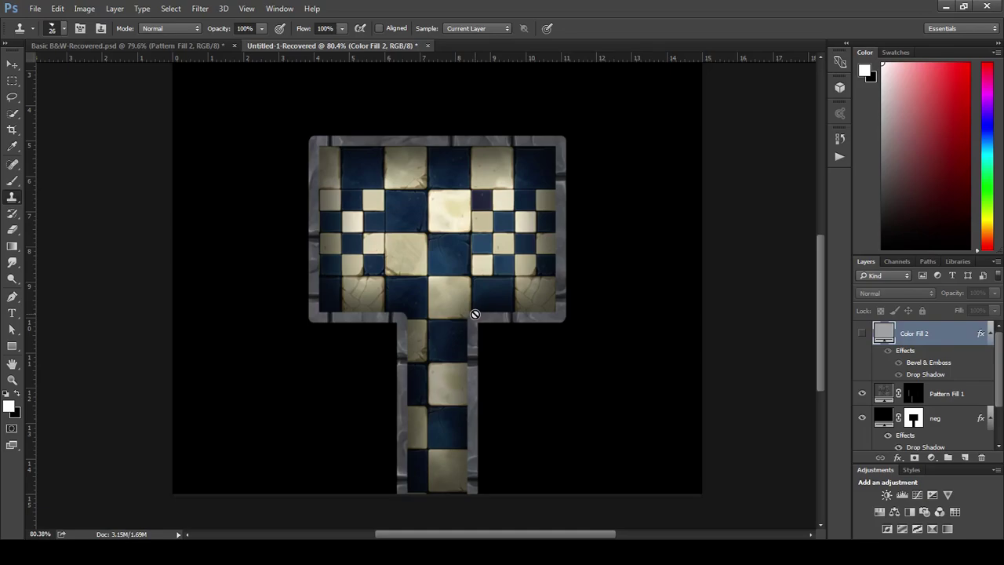
Move the Bevel & Emboss and Drop Shadow effects from Color Fill 2 to the Pattern Fill 1 wall layer
scroll(628, 345, "down", 1)
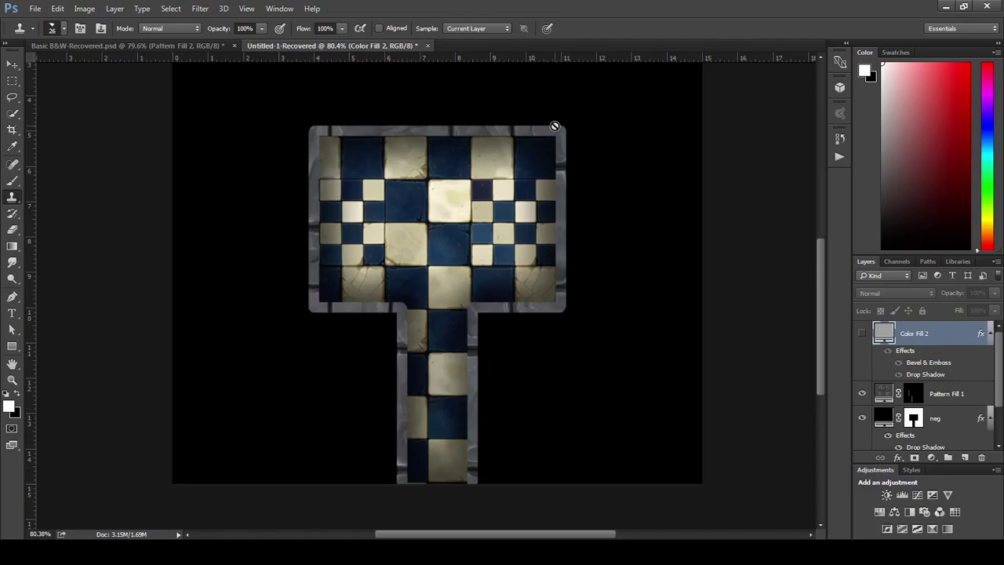
scroll(628, 183, "up", 3)
scroll(503, 433, "up", 5)
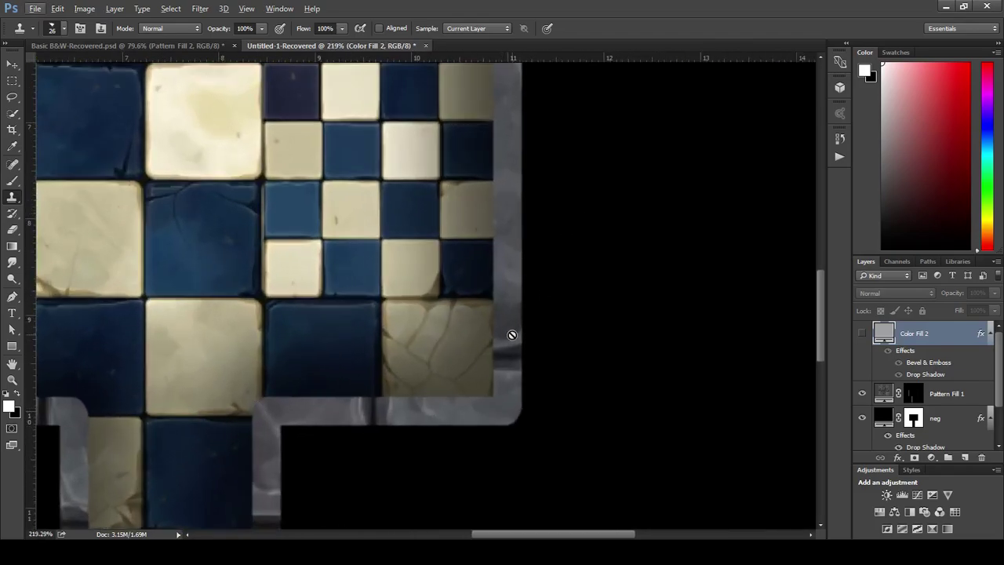
scroll(514, 335, "down", 2)
scroll(516, 335, "down", 4)
scroll(516, 335, "up", 2)
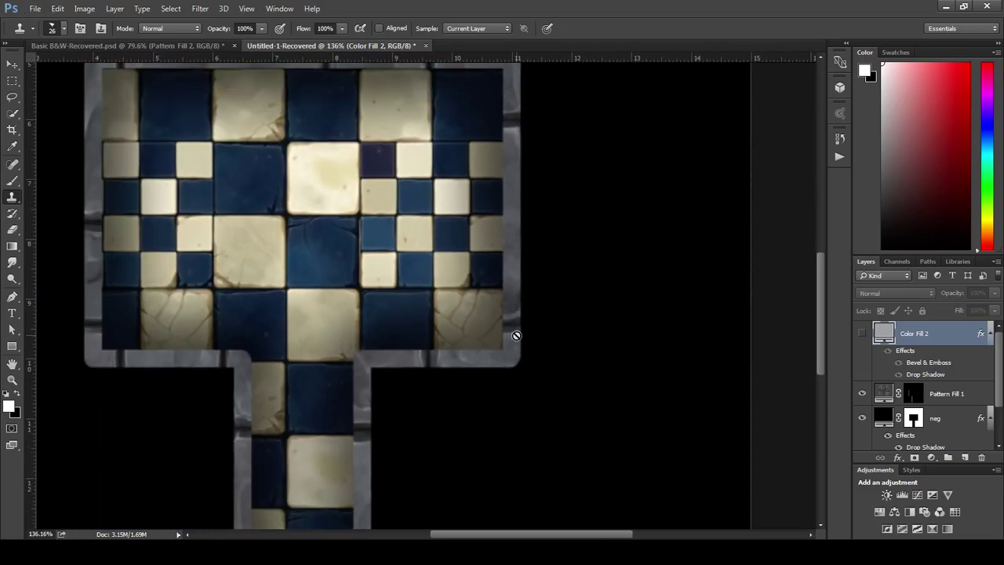
scroll(502, 334, "down", 1)
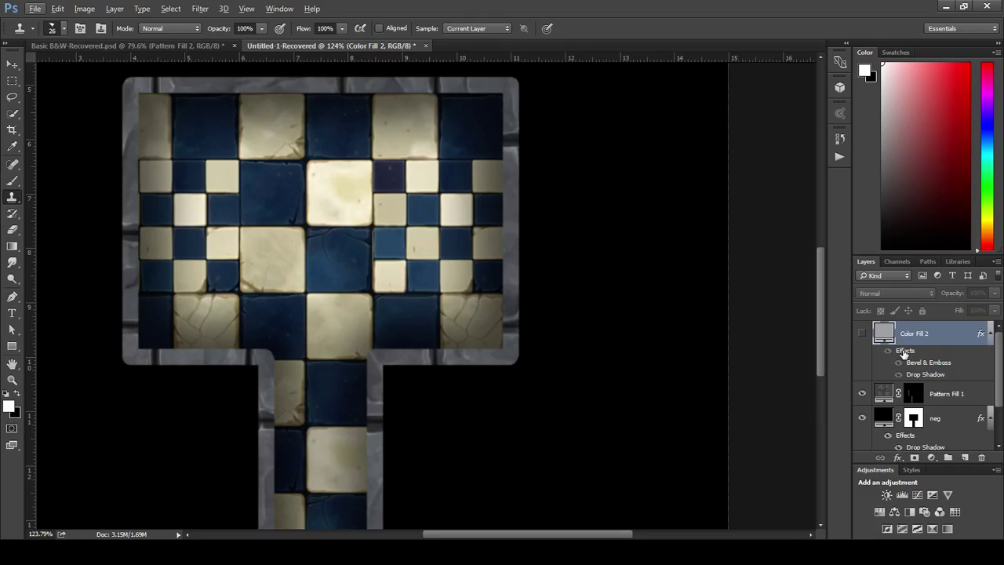
left_click_drag(903, 353, 903, 361)
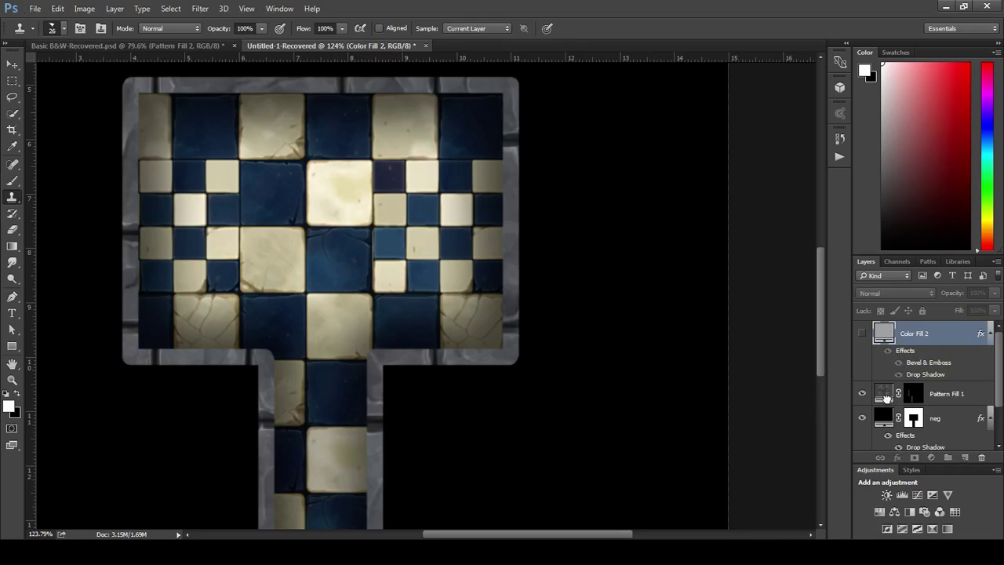
left_click_drag(884, 395, 887, 400)
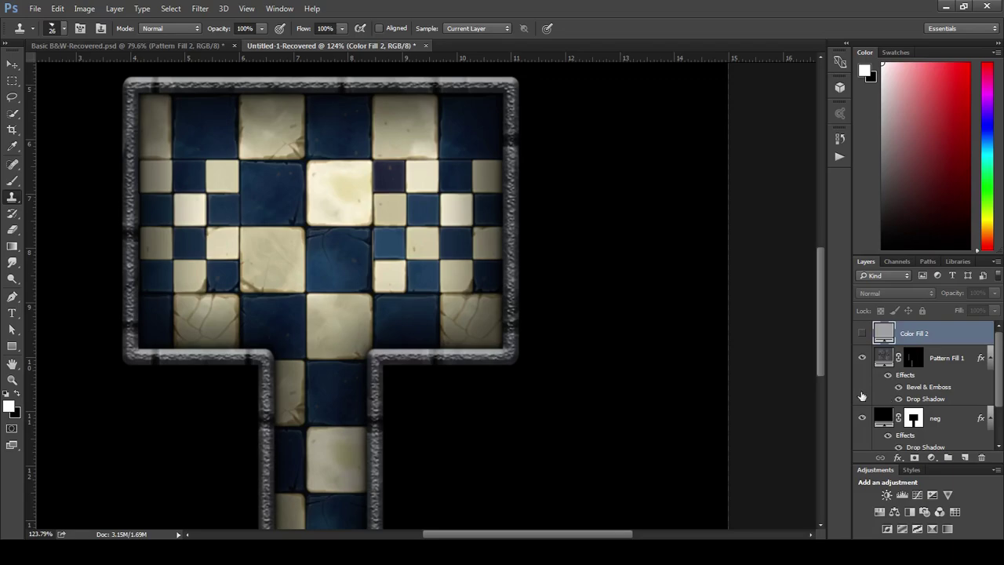
Turn off the Texture option of Bevel & Emboss in Pattern Fill 1's layer style and apply the change
scroll(531, 425, "down", 1)
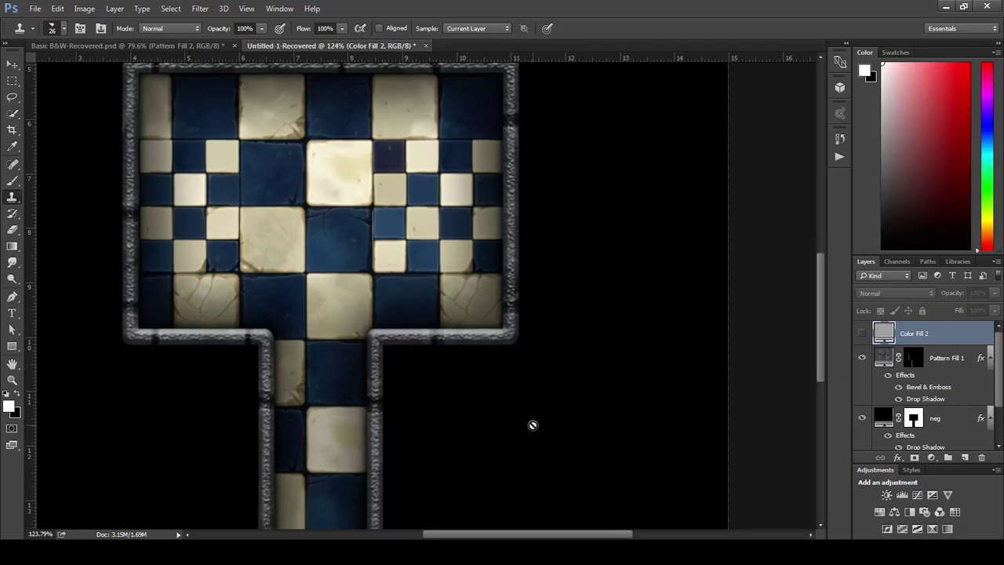
scroll(457, 353, "up", 3)
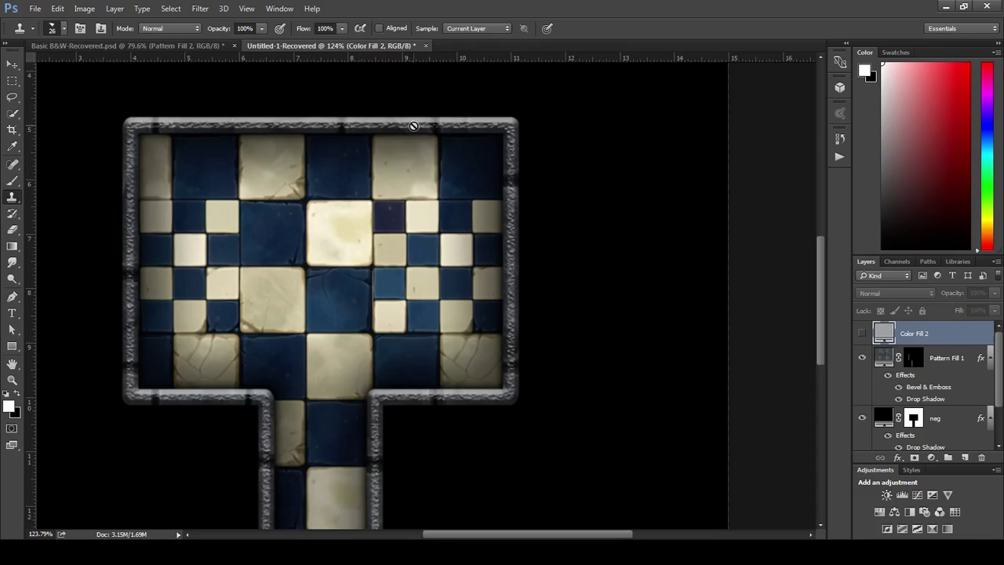
scroll(392, 396, "down", 1)
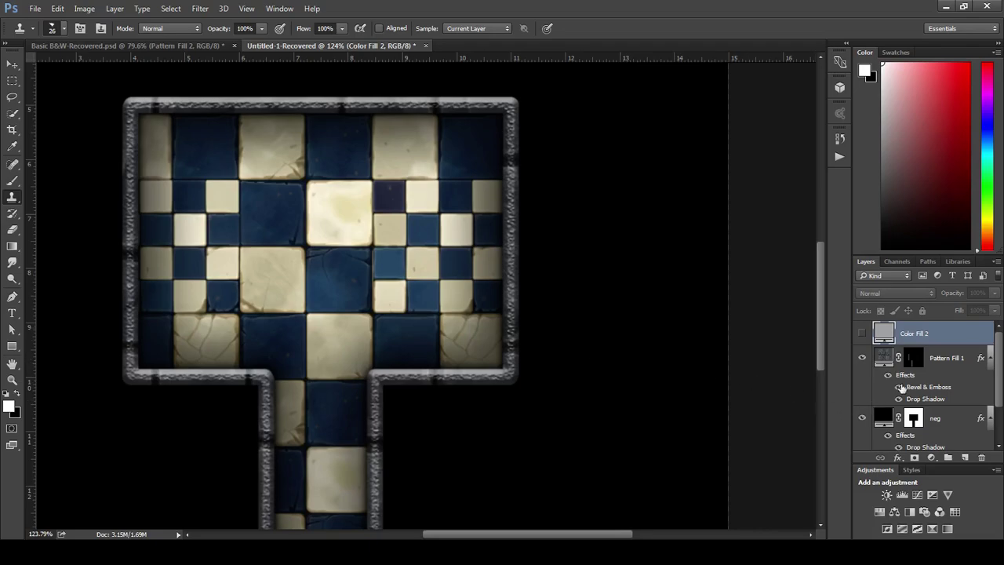
double_click(906, 377)
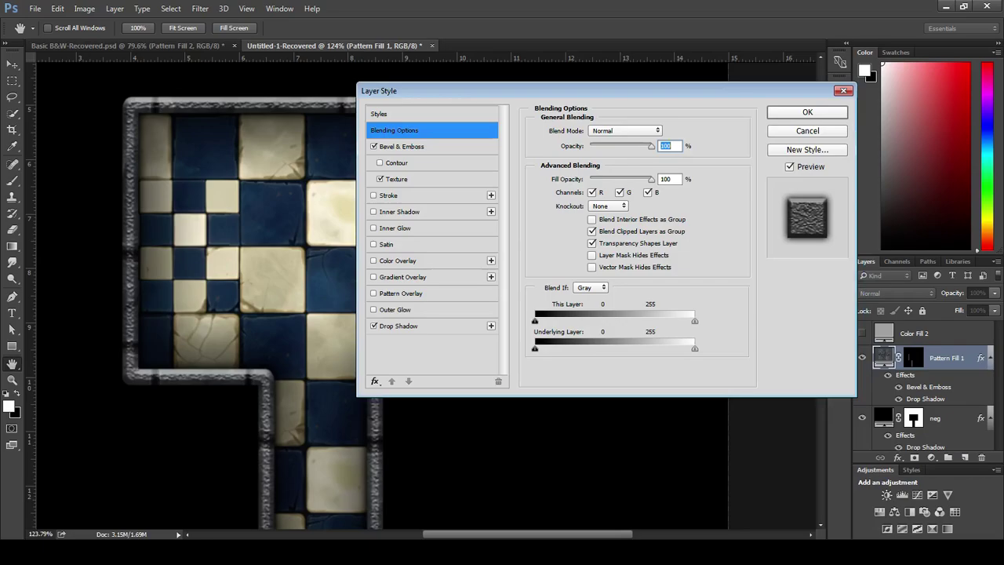
left_click(380, 180)
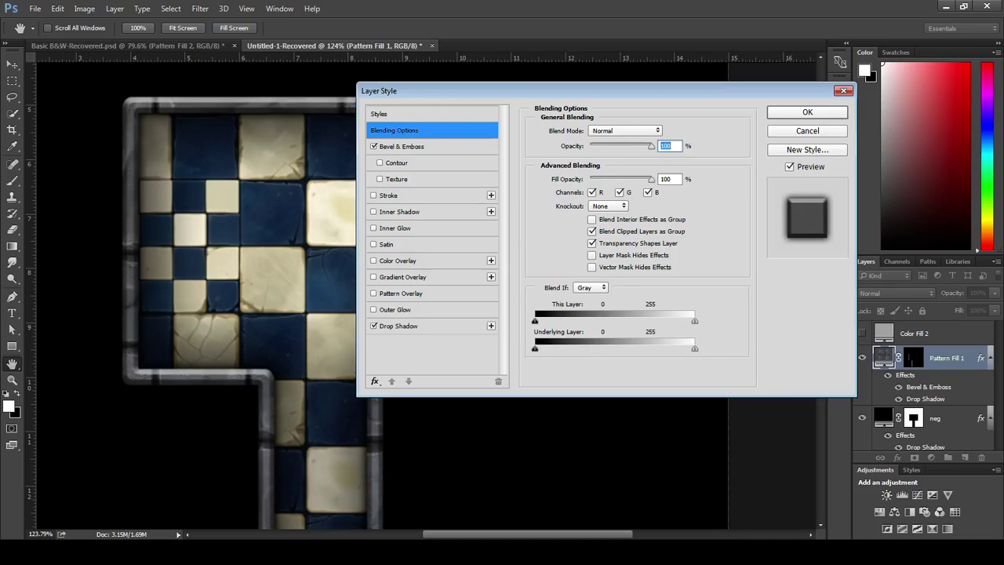
mouse_move(471, 91)
left_mouse_down()
mouse_move(690, 157)
mouse_move(425, 195)
left_mouse_up()
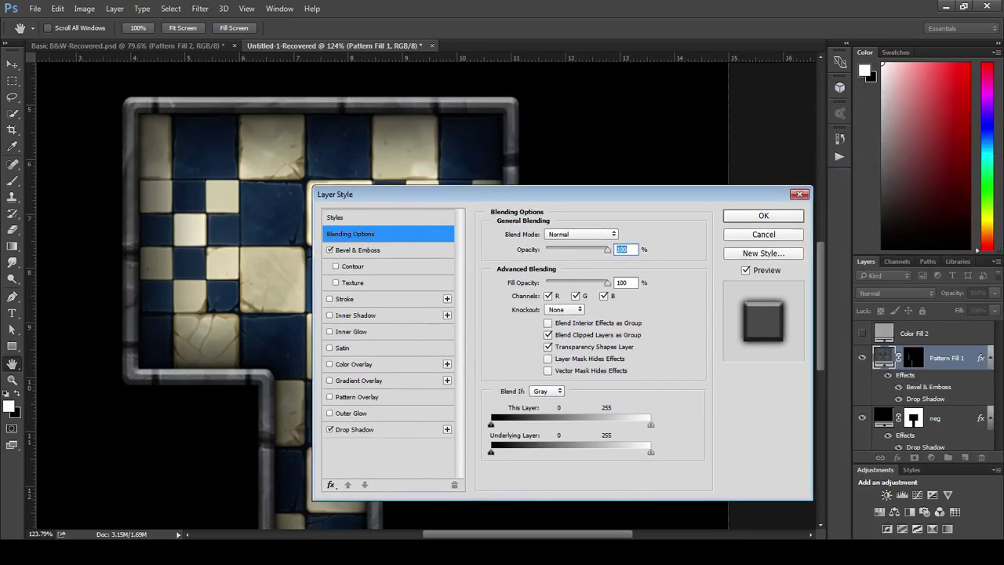
left_click(781, 218)
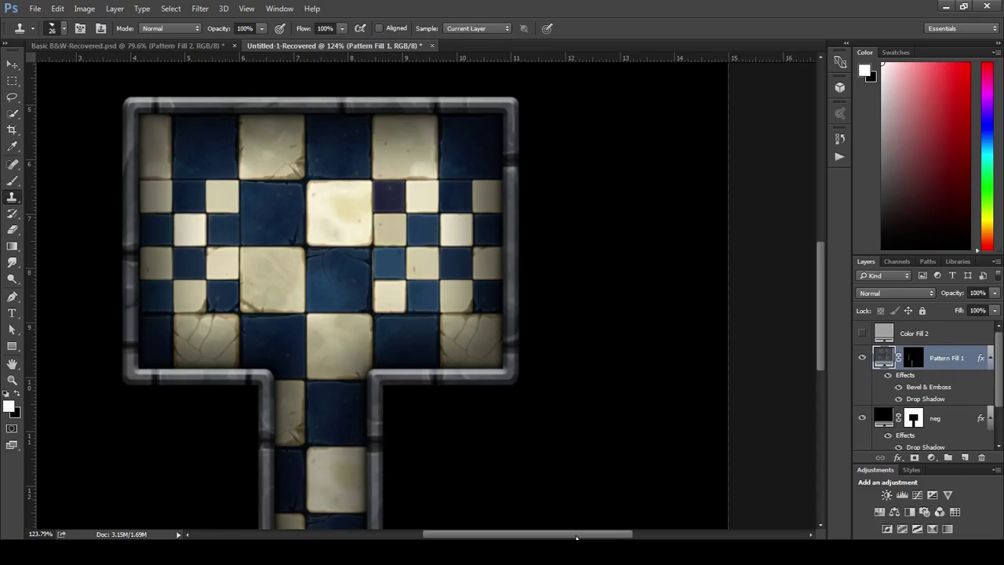
Examine the stone walls and checkered floor across the room and corridor
left_click_drag(577, 536, 556, 538)
scroll(477, 420, "down", 1)
scroll(477, 419, "down", 3)
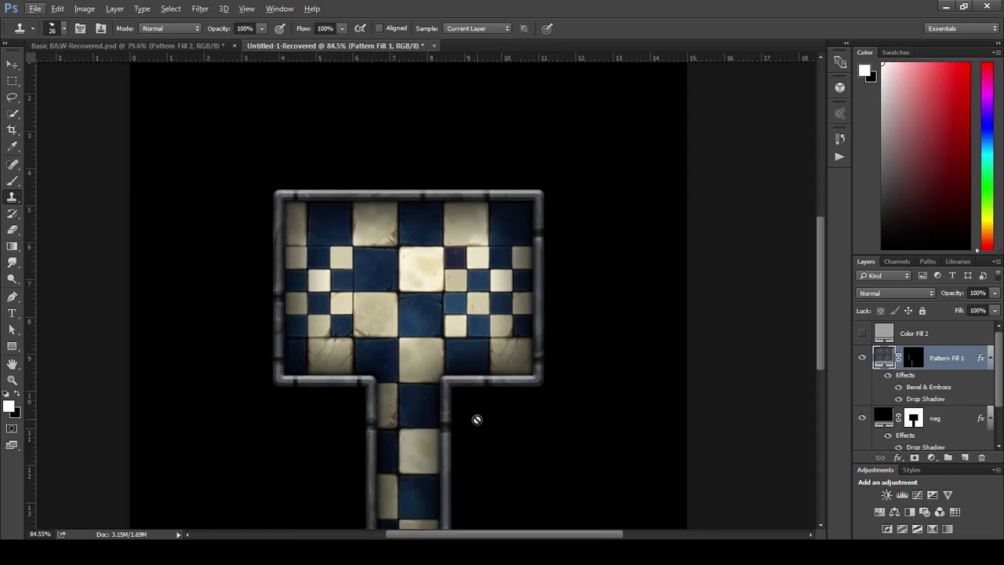
scroll(478, 420, "down", 2)
scroll(580, 424, "up", 1)
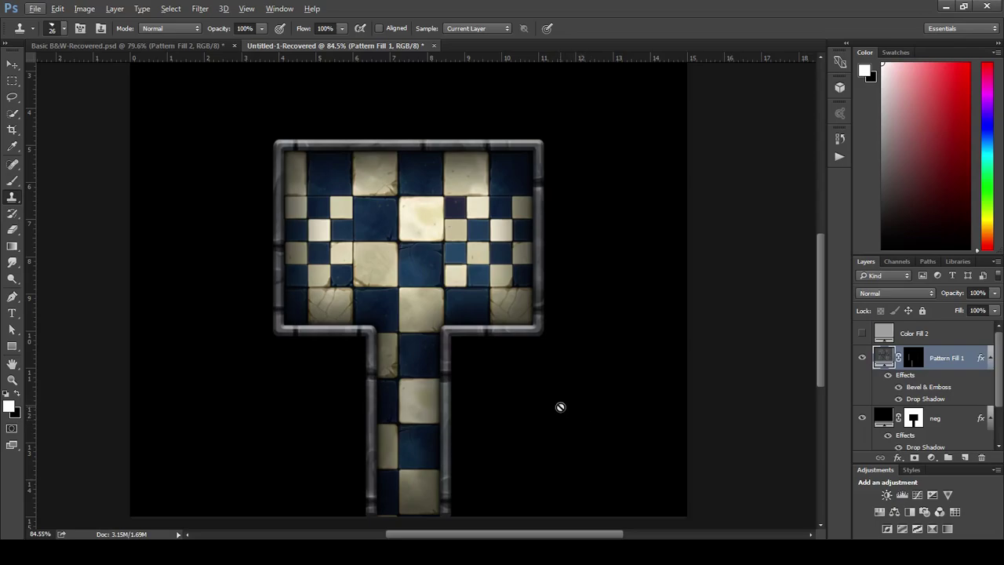
scroll(560, 407, "up", 2)
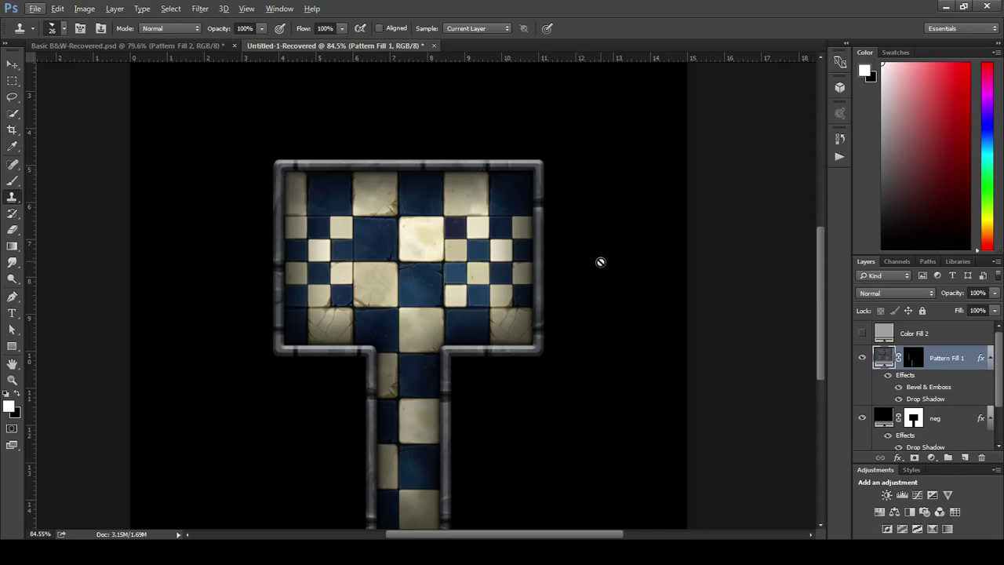
scroll(298, 280, "up", 1)
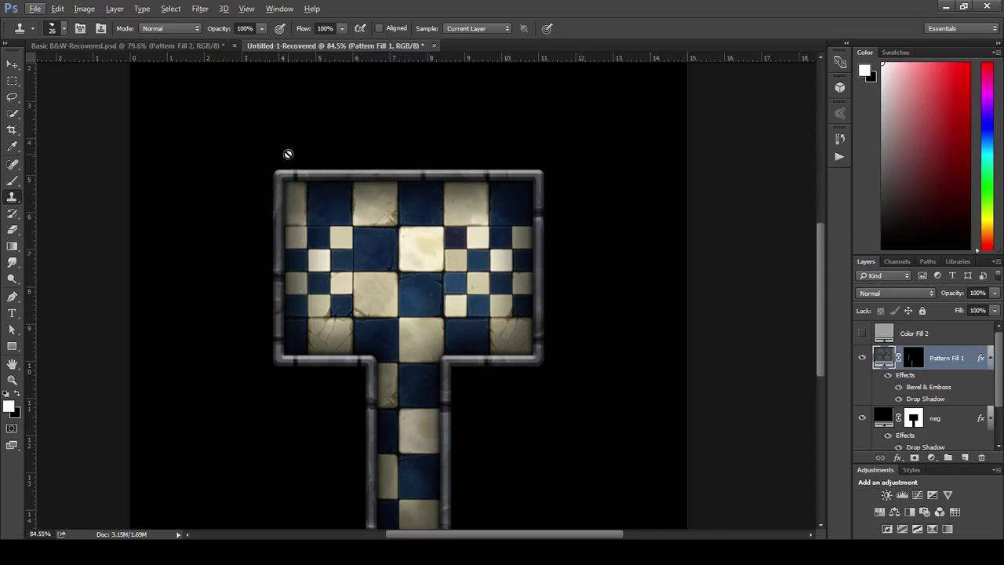